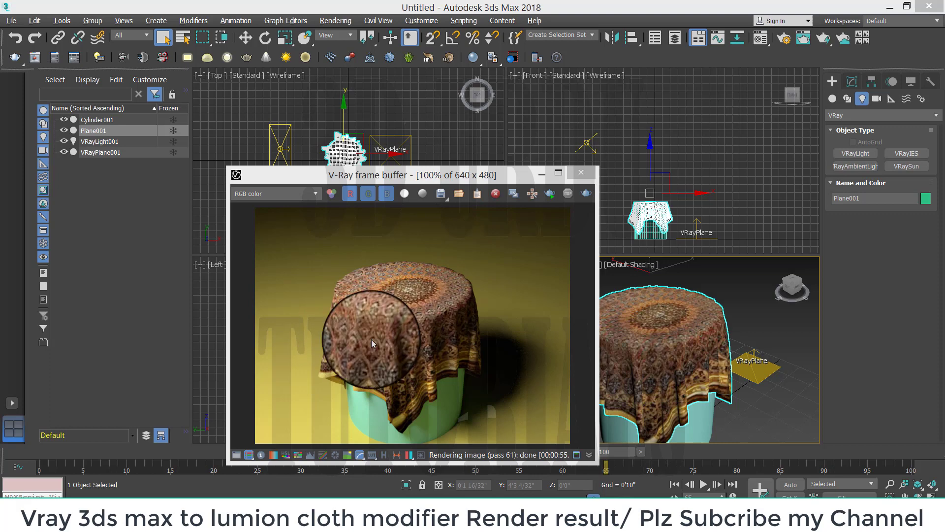
Review the V-Ray and Lumion renders of the finished draped tablecloth, then return to the modeling scene.
left_click(432, 321)
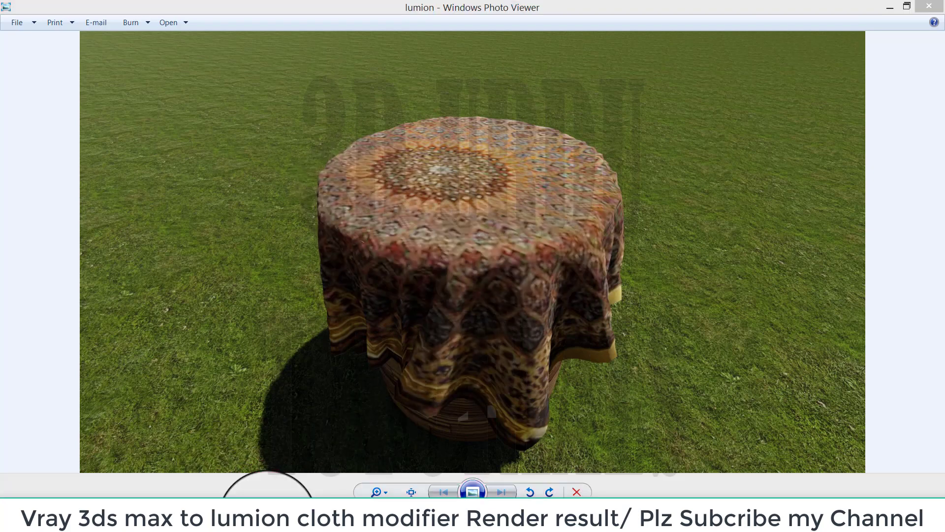
mouse_move(269, 510)
left_click(223, 425)
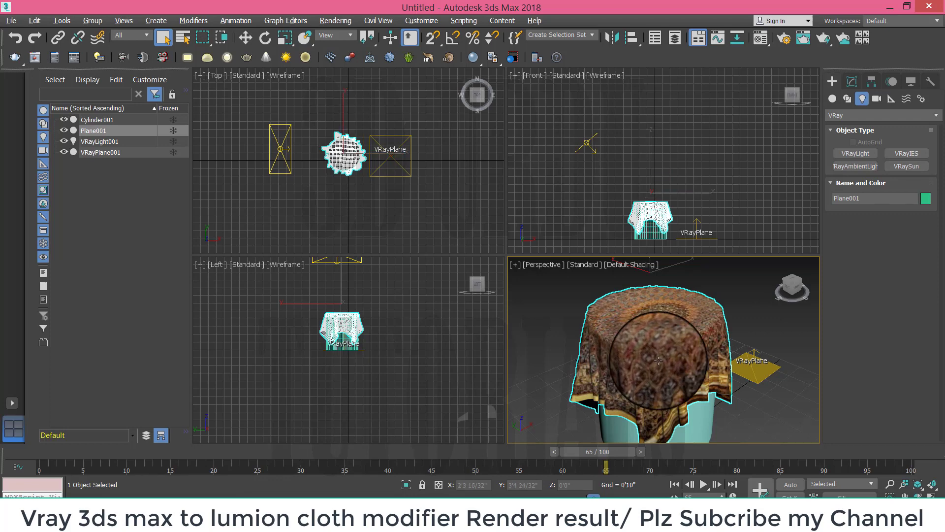
Clear the scene by deleting the tablecloth, the cylinder, the VRayPlane and the VRayLight.
key("Delete")
left_click(659, 375)
key("Delete")
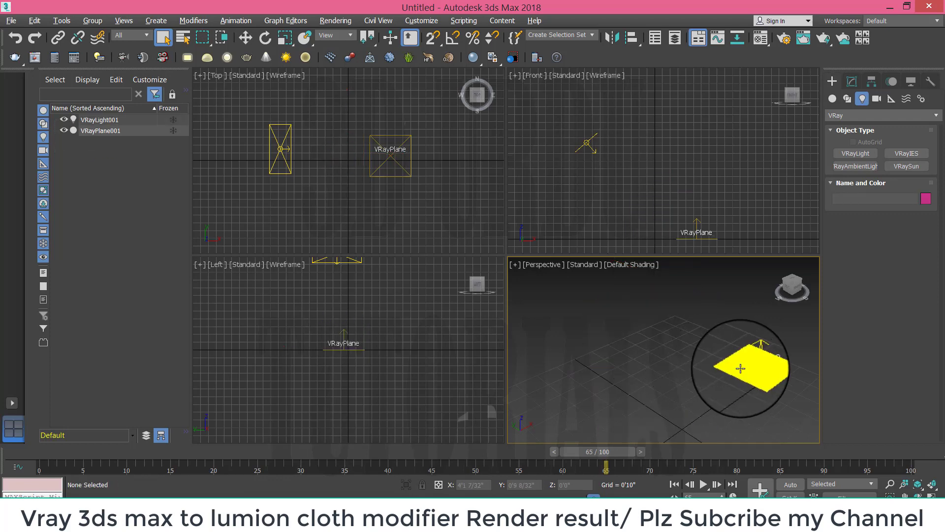
left_click(740, 368)
key("Delete")
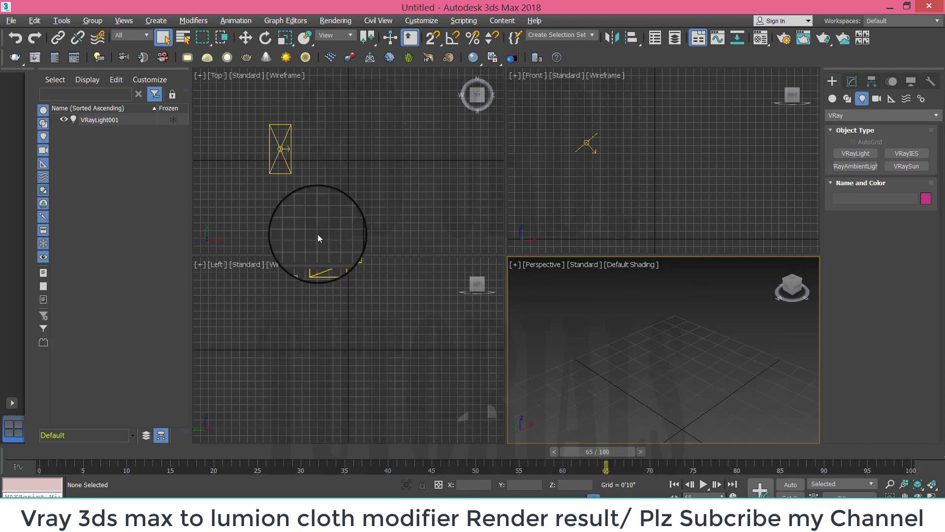
left_click(278, 156)
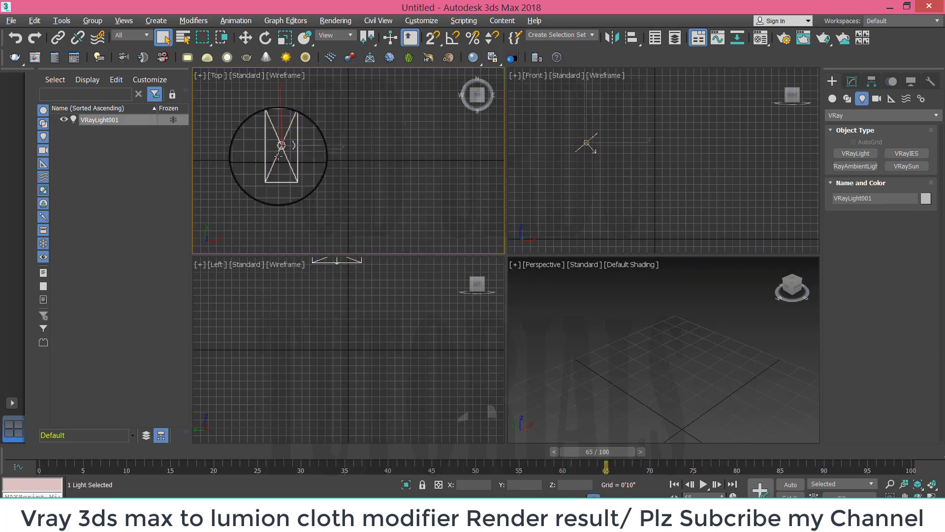
key("Delete")
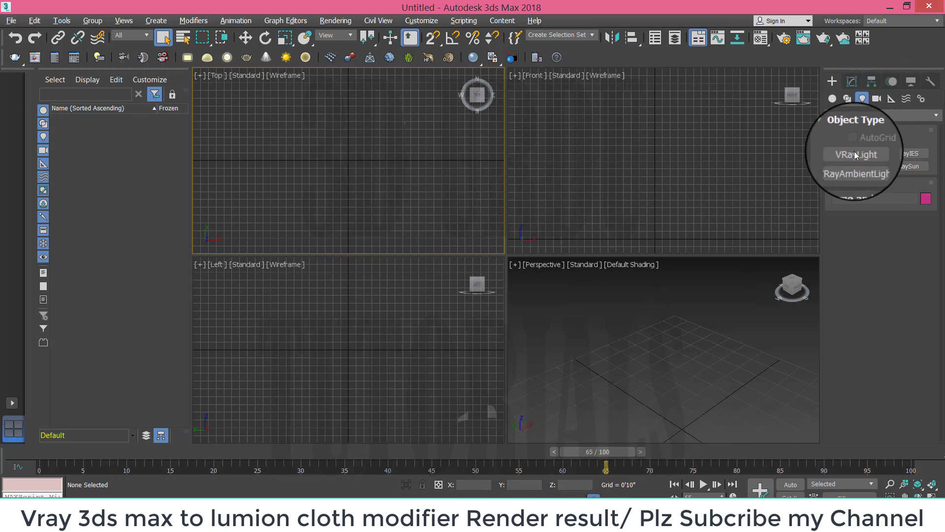
Create a standard-primitive cylinder near the grid center in the perspective view, about 1'3 1/2" in radius and 2'8" high.
left_click(836, 101)
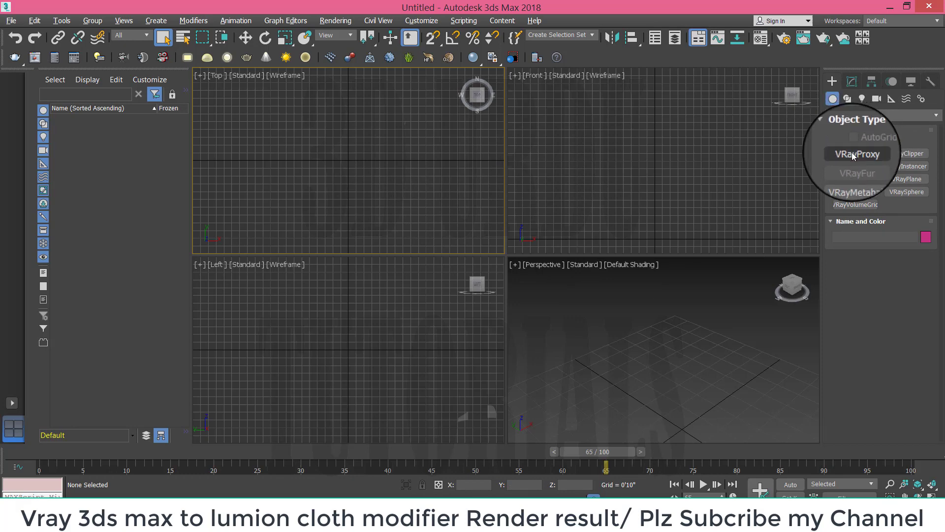
left_click(843, 116)
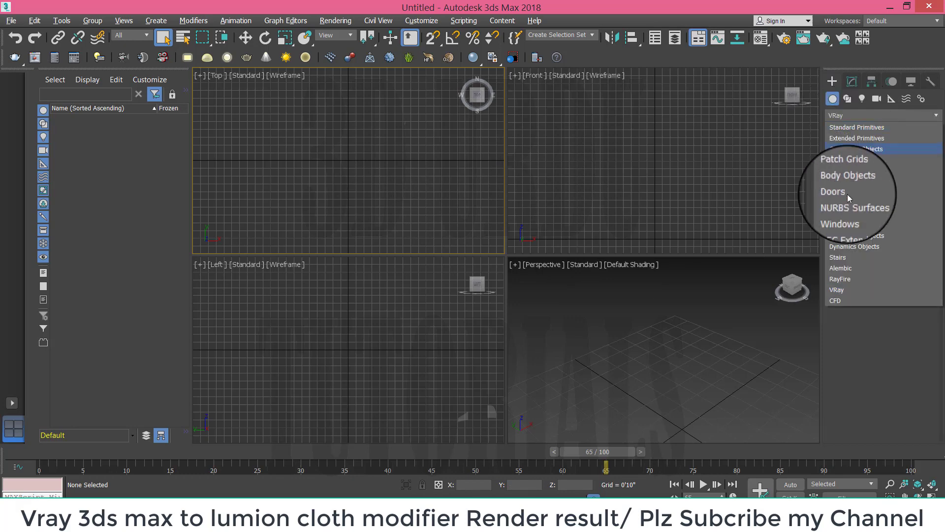
left_click(843, 130)
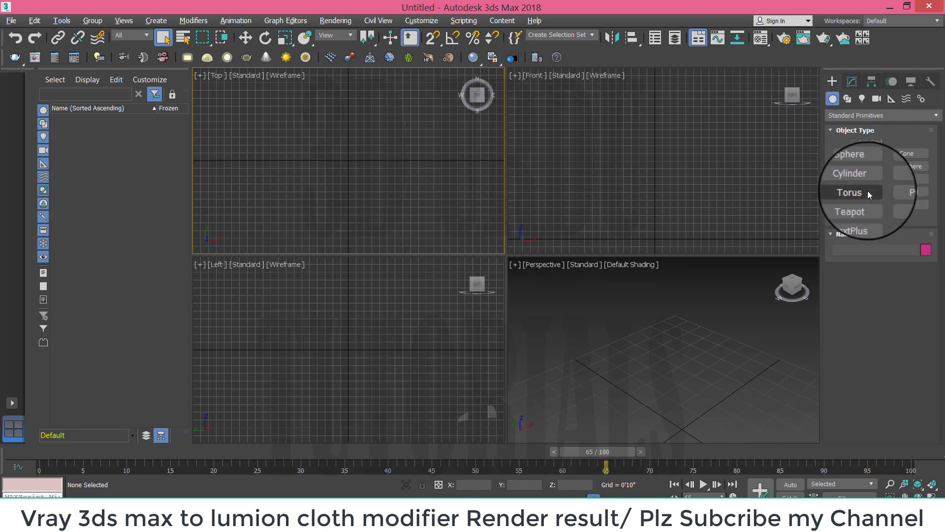
left_click(861, 179)
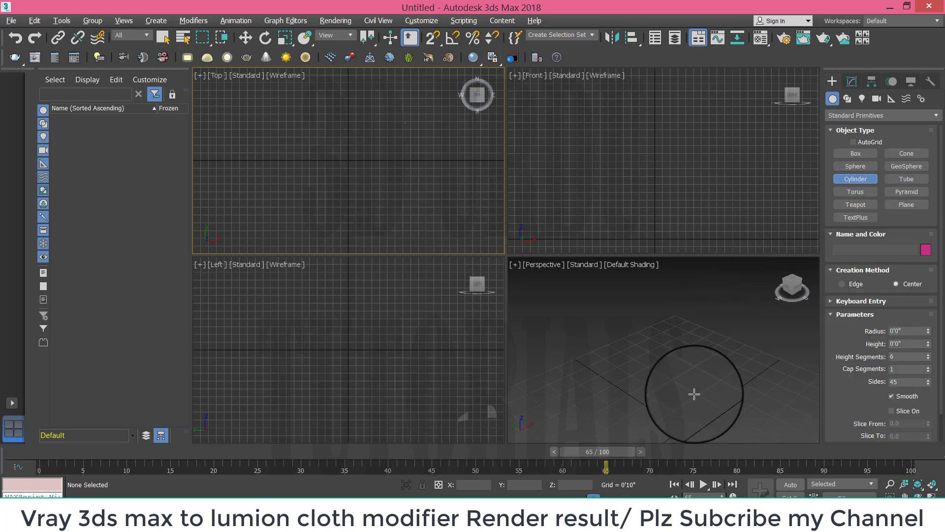
key("alt+w")
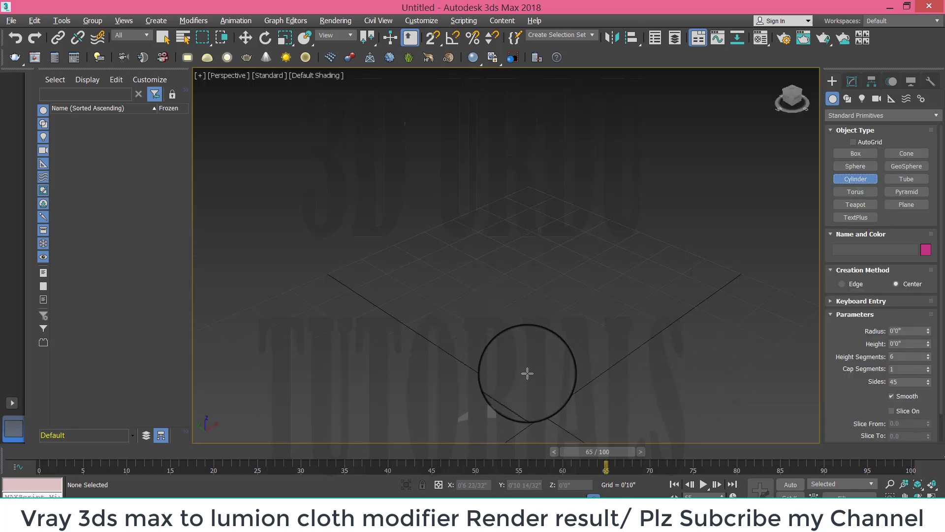
middle_click_drag(527, 374, 490, 295)
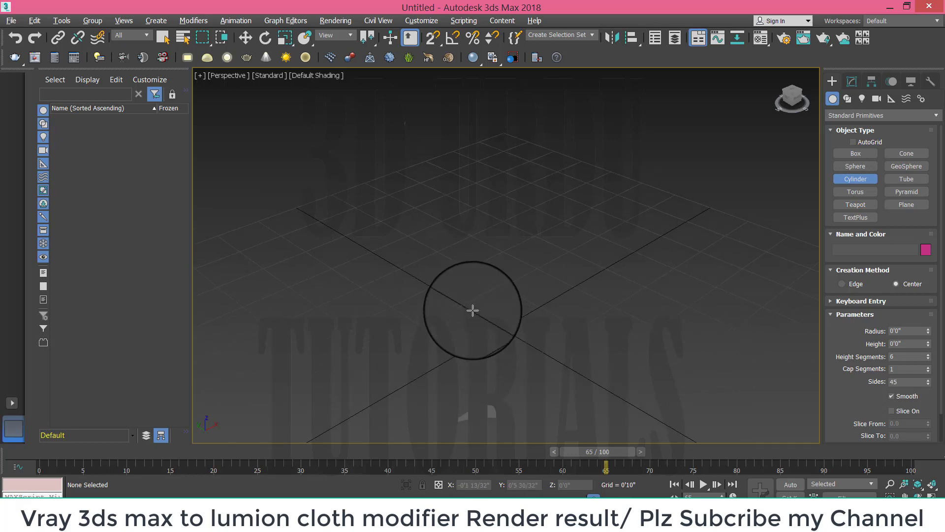
left_click_drag(472, 310, 519, 377)
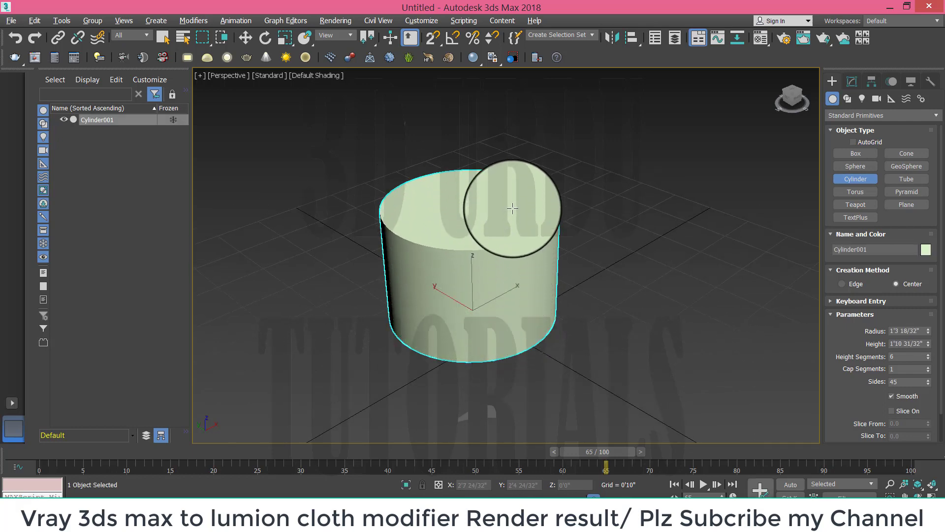
left_click(513, 168)
scroll(562, 277, "down", 2)
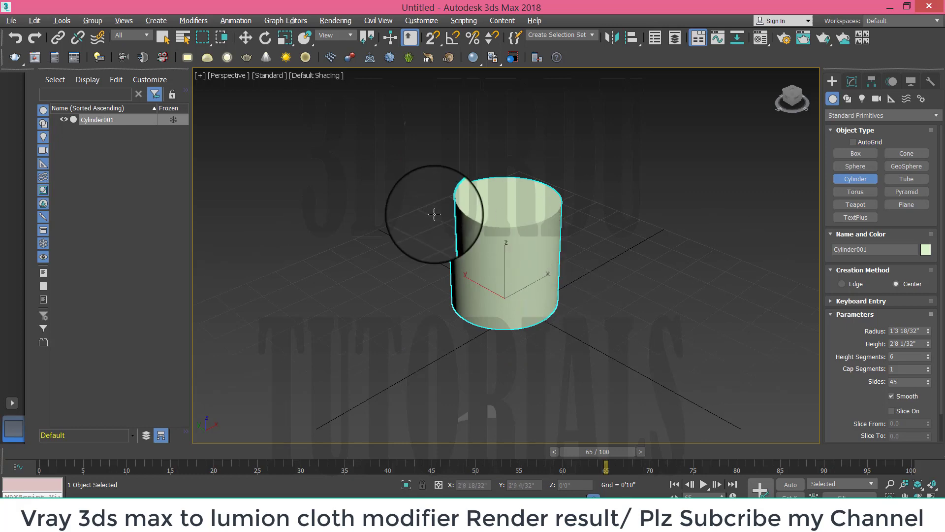
Create a plane around the cylinder in the Top view, about 7'2" long and 7'8" wide.
left_click(906, 205)
key("alt+w")
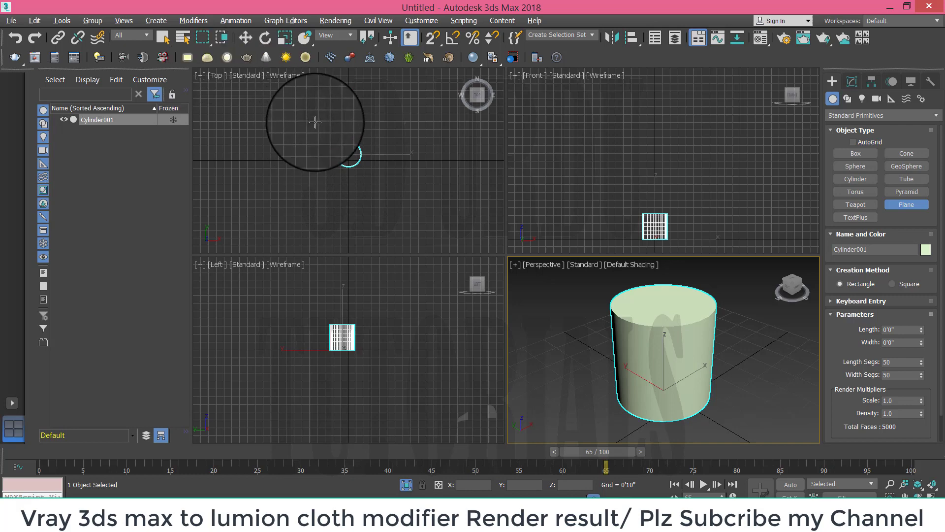
left_click_drag(311, 121, 384, 189)
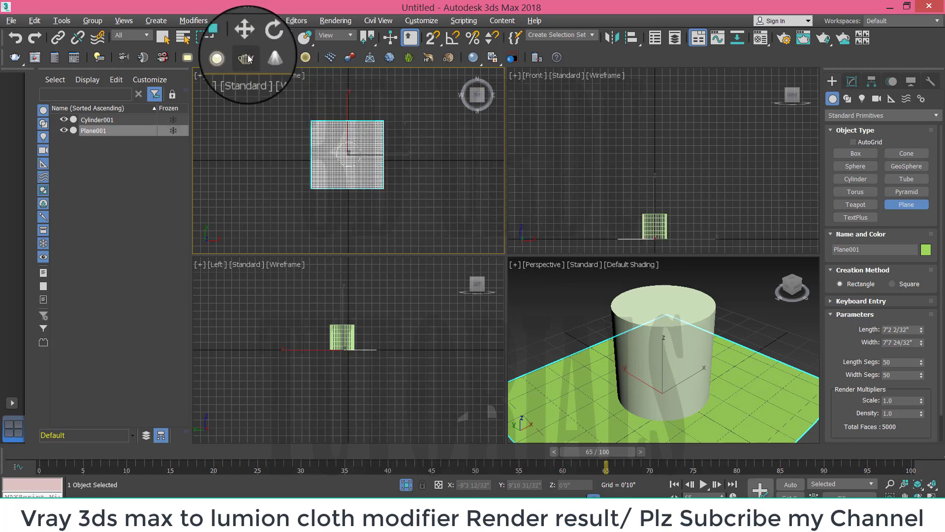
Raise the plane above the cylinder in the Front view to a height of about 4'5".
left_click(245, 37)
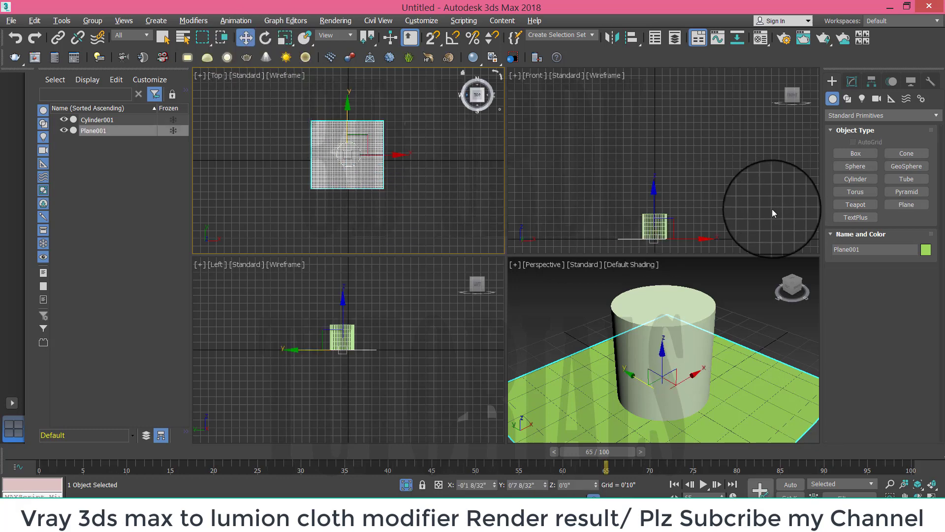
left_click(654, 206)
left_click_drag(653, 207, 654, 164)
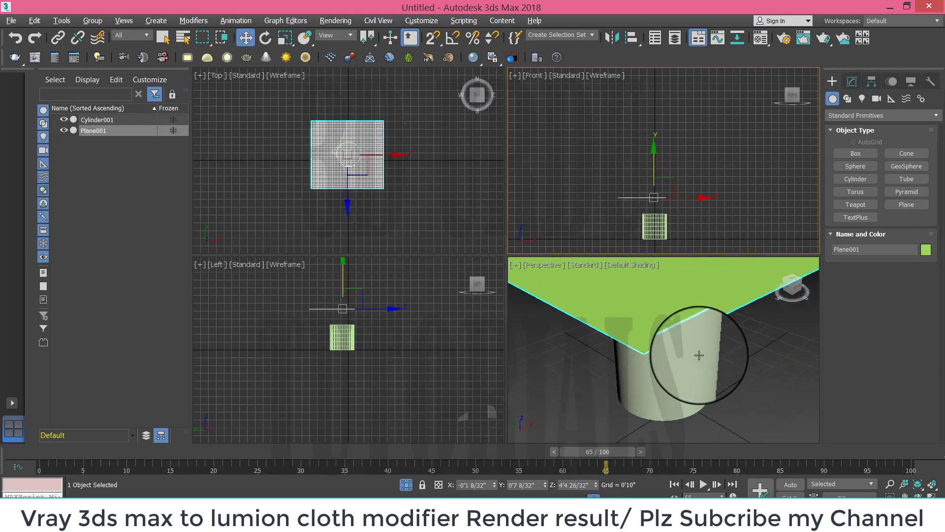
Frame the cylinder and plane in a maximized perspective view and display the cylinder's parameters.
left_click(713, 379)
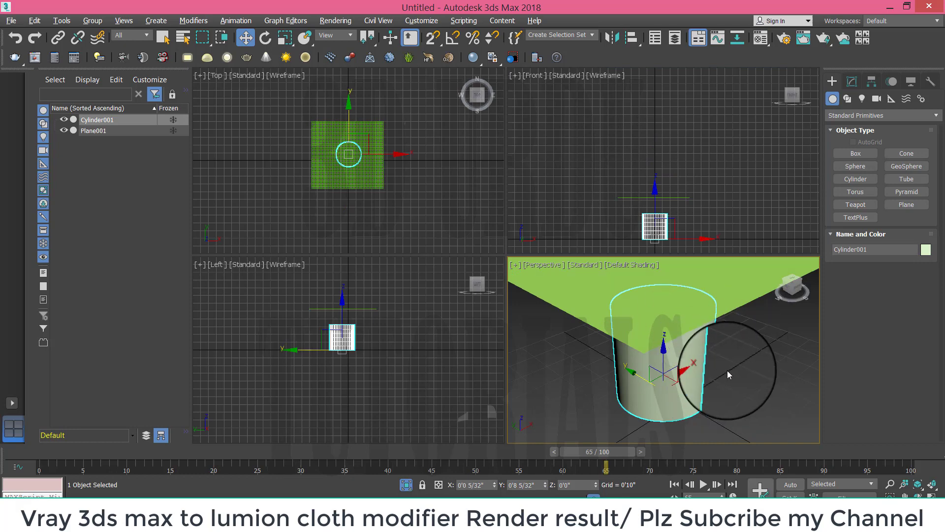
middle_click_drag(738, 379, 728, 402)
scroll(728, 402, "down", 5)
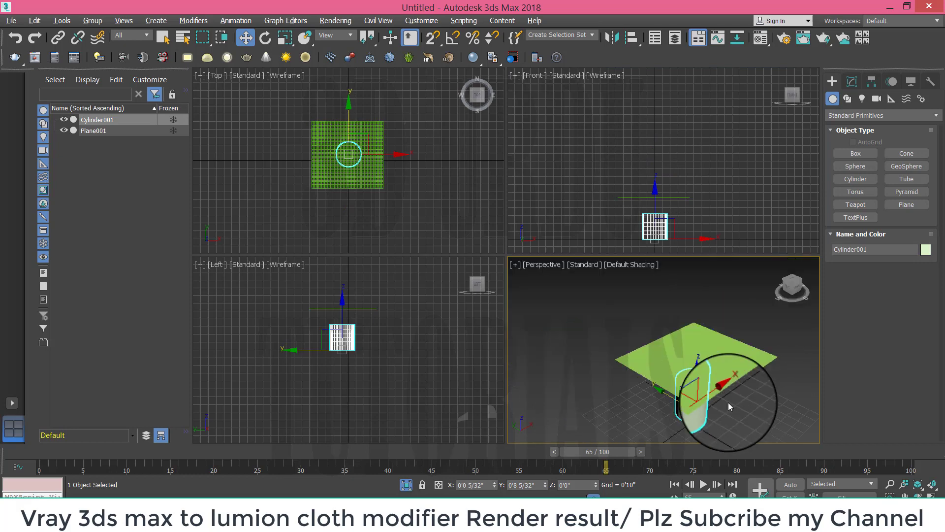
scroll(728, 403, "up", 6)
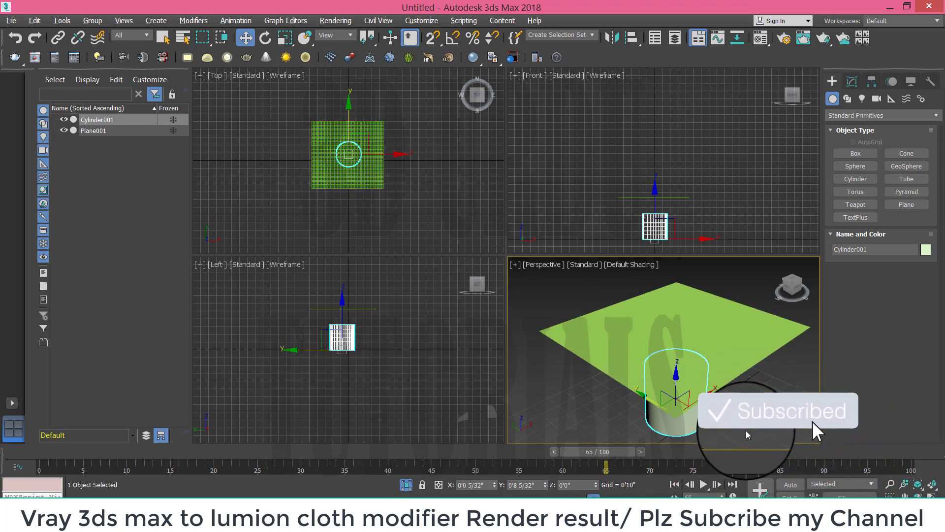
key("alt+w")
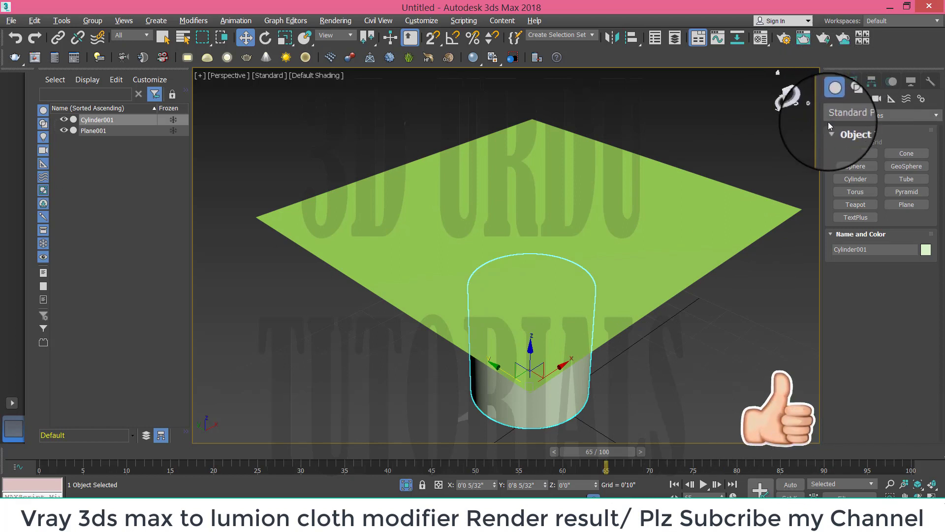
left_click(852, 82)
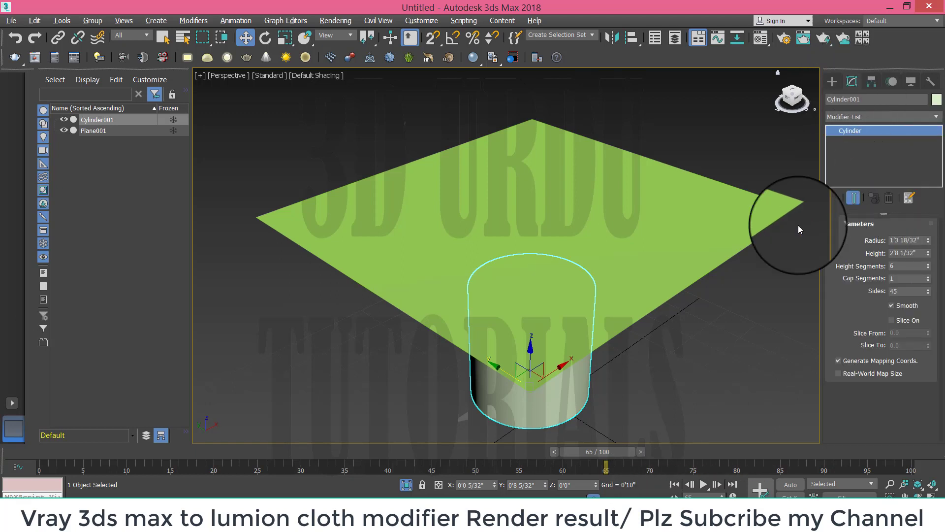
Select the plane and turn on edged-faces display in the perspective view to show its mesh segments.
left_click(644, 247)
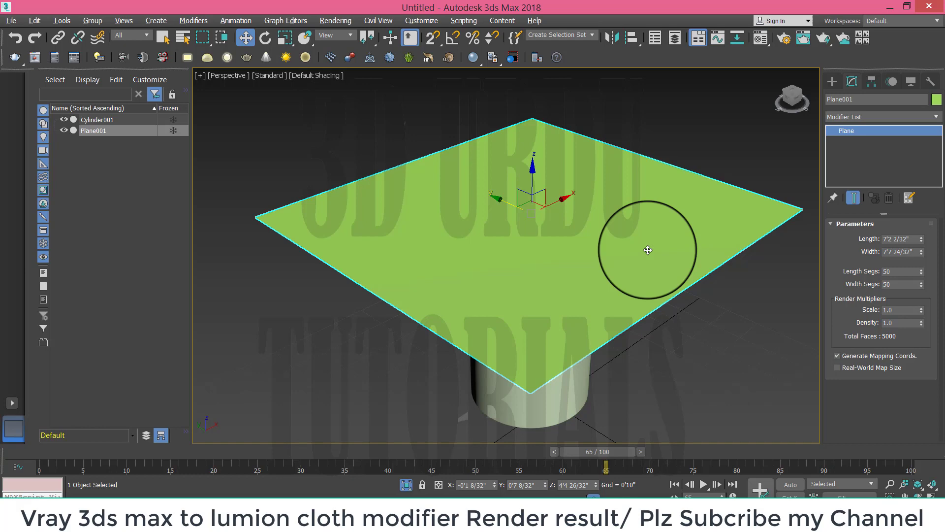
key("F4")
key("F4")
key("F4")
key("F4")
key("F4")
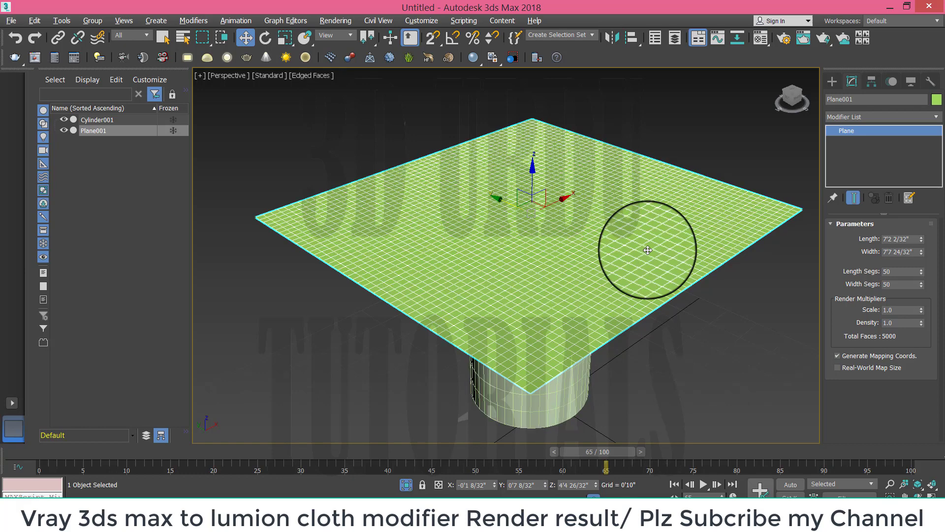
key("F4")
key("F4")
key("F4")
key("F4")
key("F4")
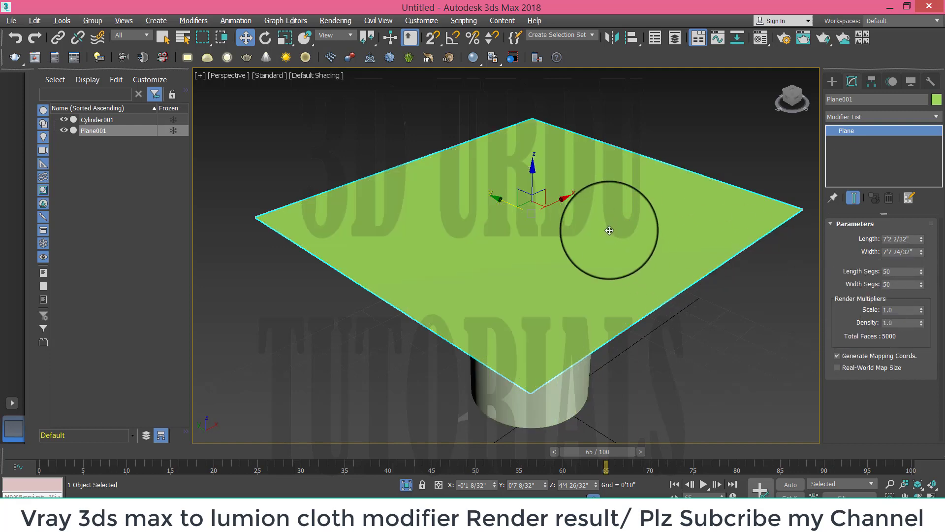
key("F4")
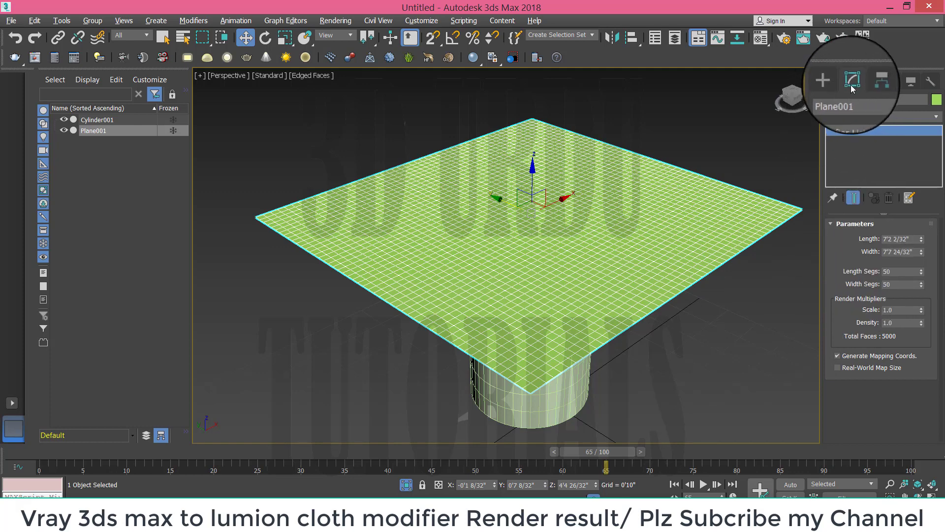
Apply the Cloth modifier to the plane and open its Object Properties.
left_click(880, 119)
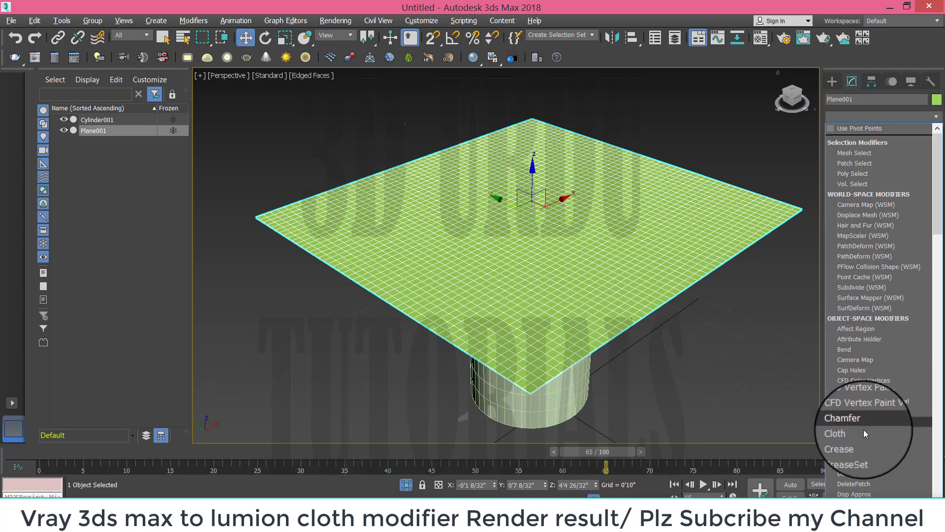
left_click(846, 432)
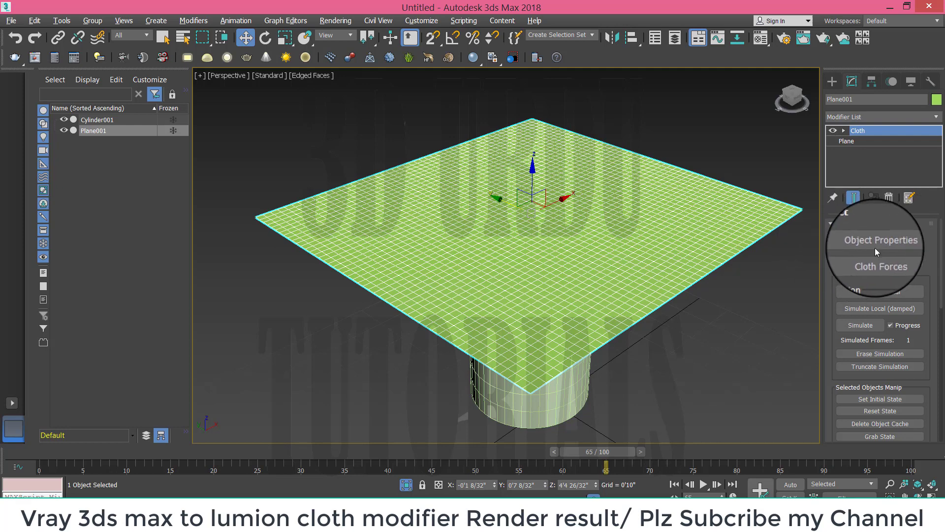
left_click(895, 243)
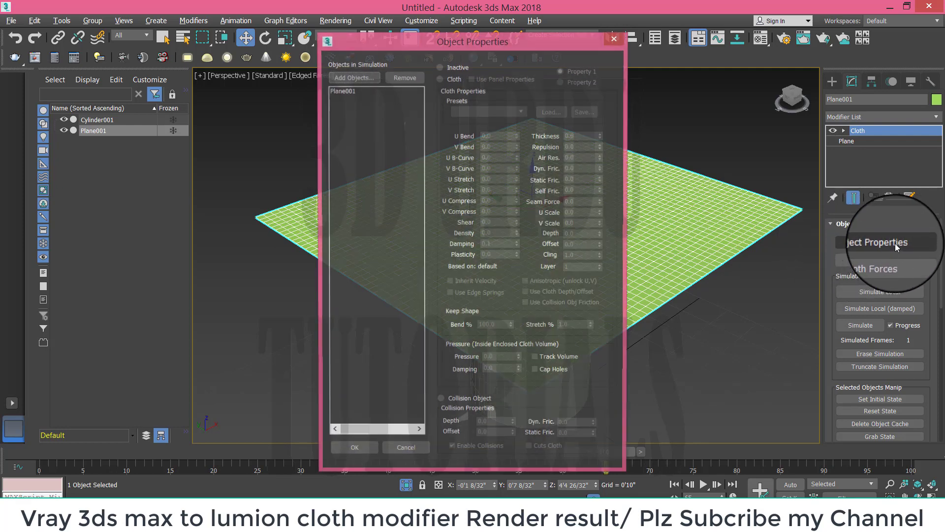
Add the cylinder to the cloth simulation and set the plane's simulation type to Cloth.
left_click(341, 91)
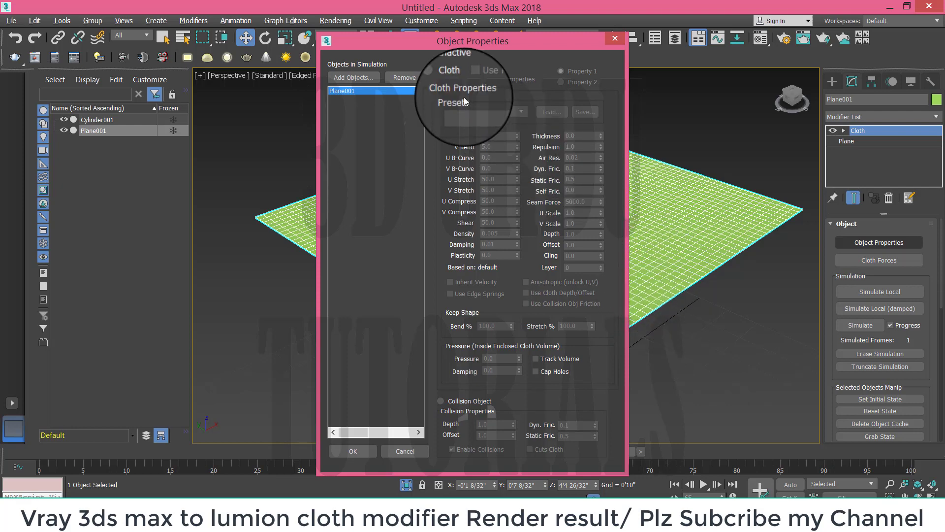
left_click(354, 77)
left_click(66, 80)
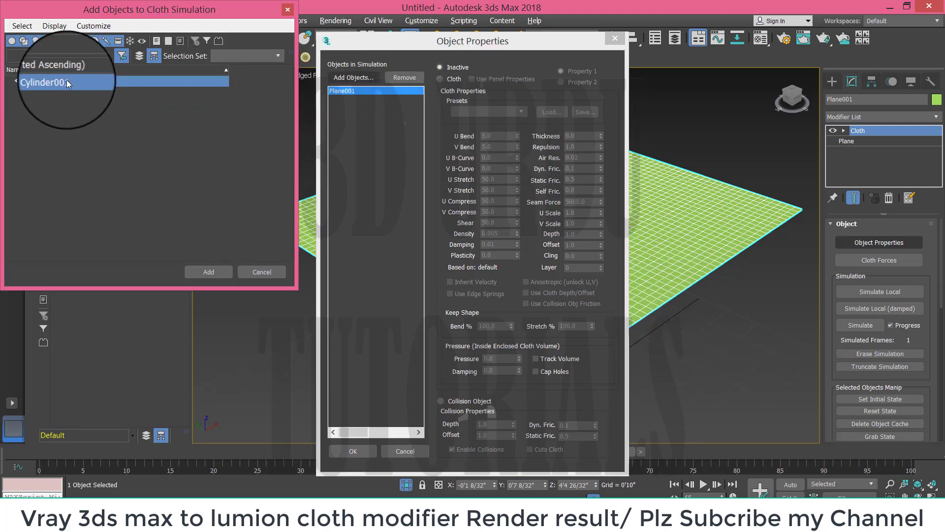
left_click(209, 273)
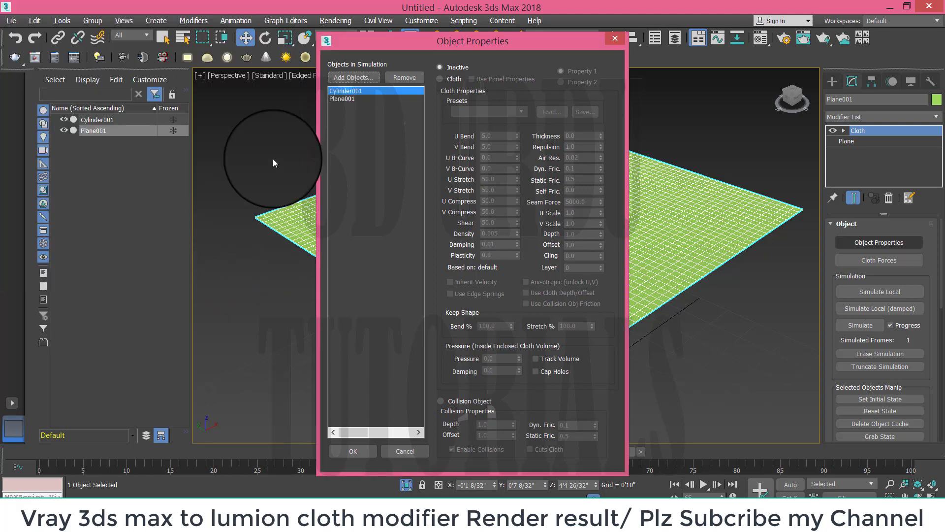
left_click(362, 102)
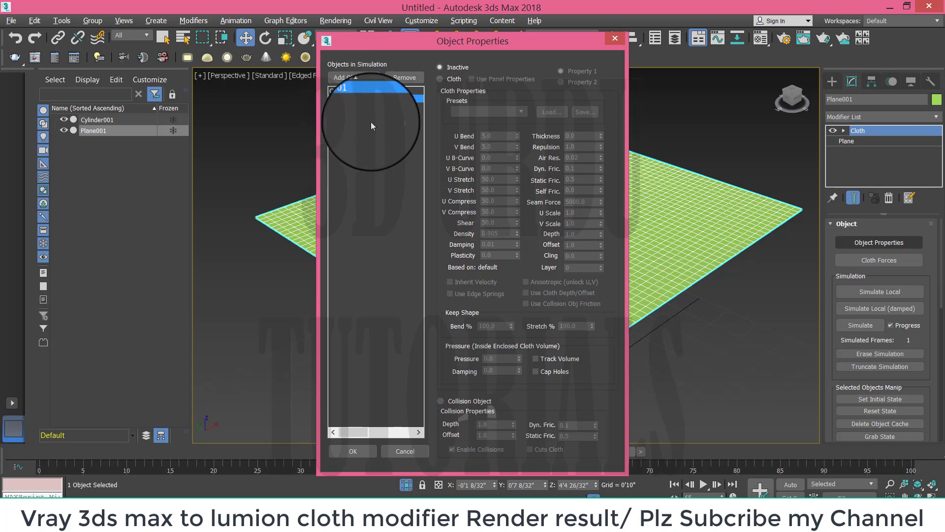
left_click(441, 79)
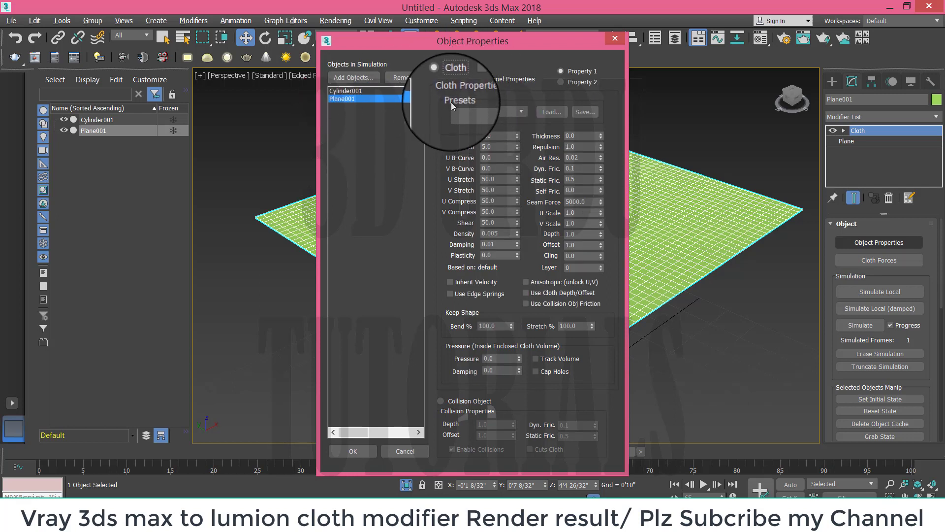
Apply the Cotton preset to the plane, make the cylinder a Collision Object, and accept the cloth object properties.
left_click(498, 112)
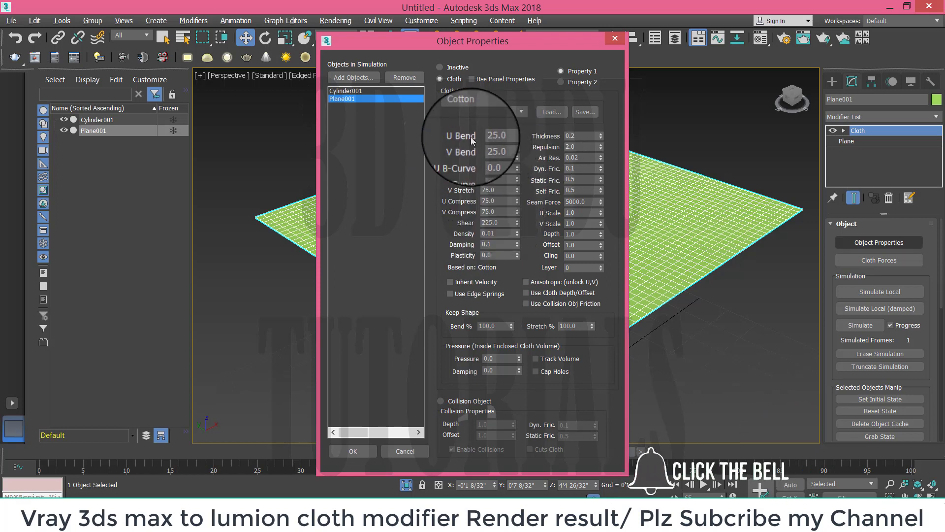
left_click(347, 88)
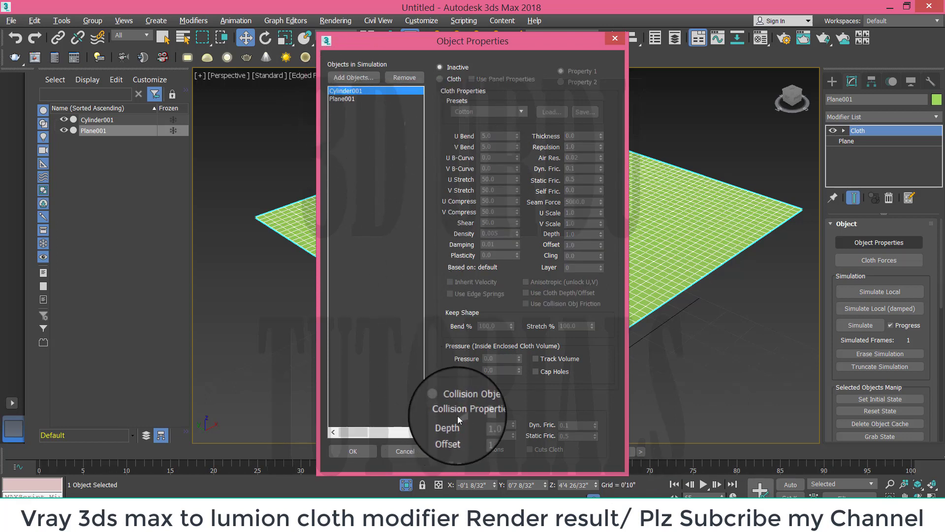
left_click(440, 401)
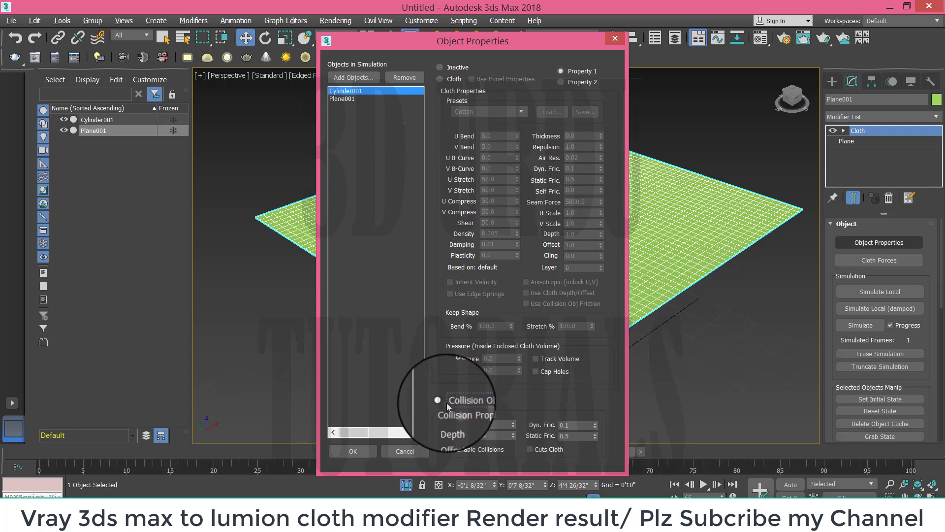
left_click(351, 450)
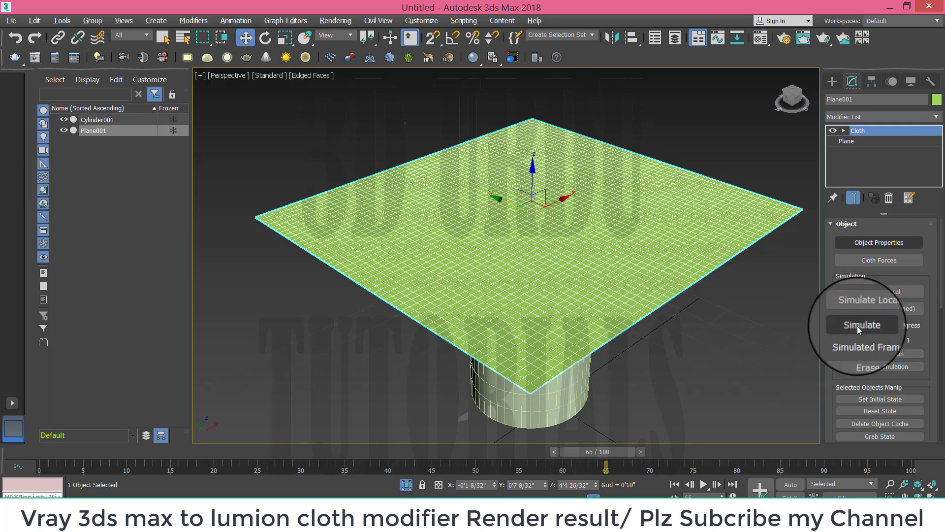
Run the cloth simulation so the plane falls and drapes over the cylinder.
left_click(843, 327)
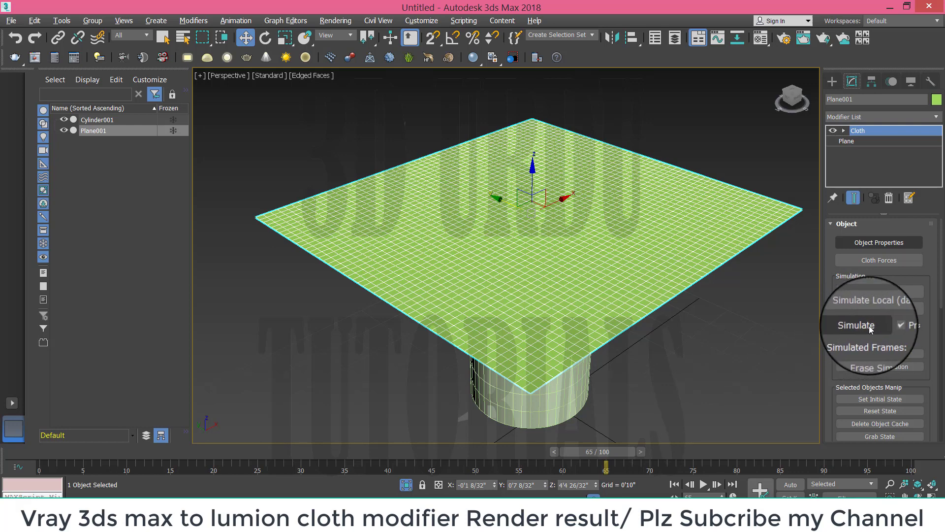
left_click(861, 327)
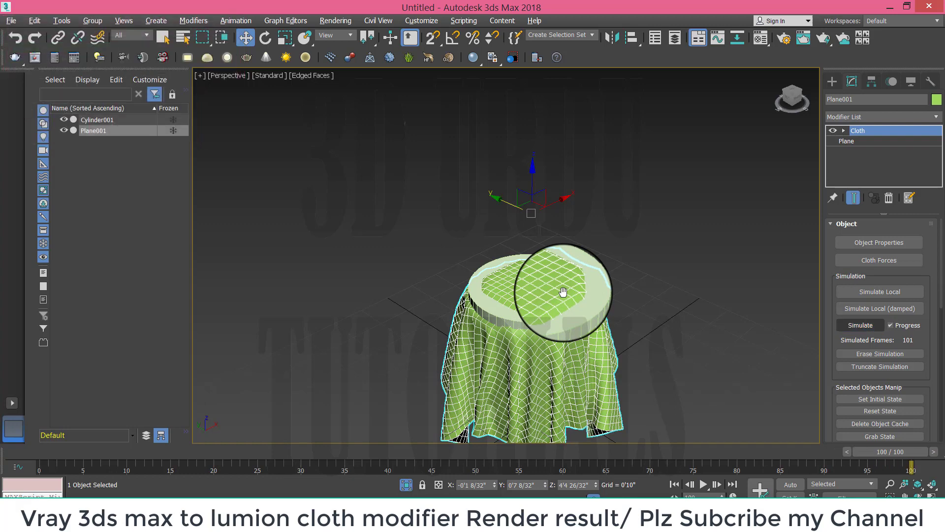
Lower the cylinder to about Z -0'3 20/32" and the draped plane to about Z 4'4 14/32" so the cloth covers the tabletop.
left_click(549, 275)
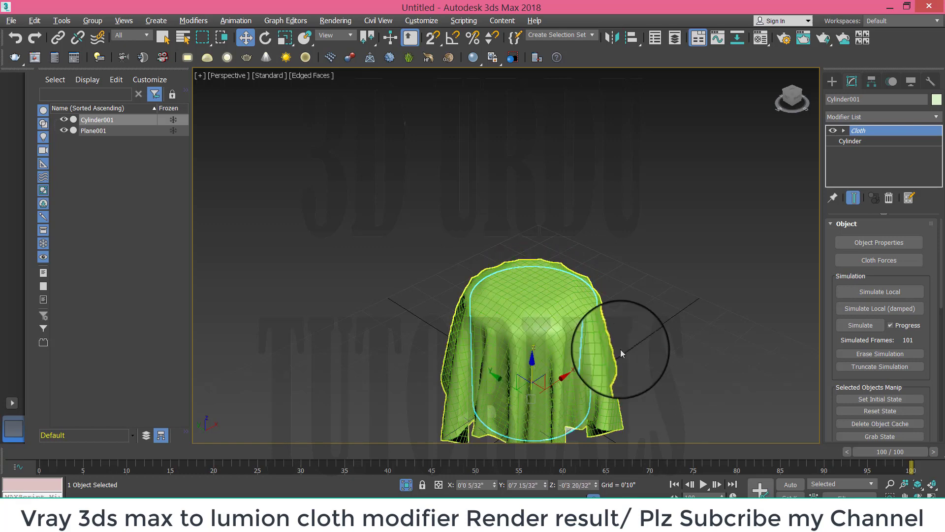
left_click(701, 289)
left_click(575, 340)
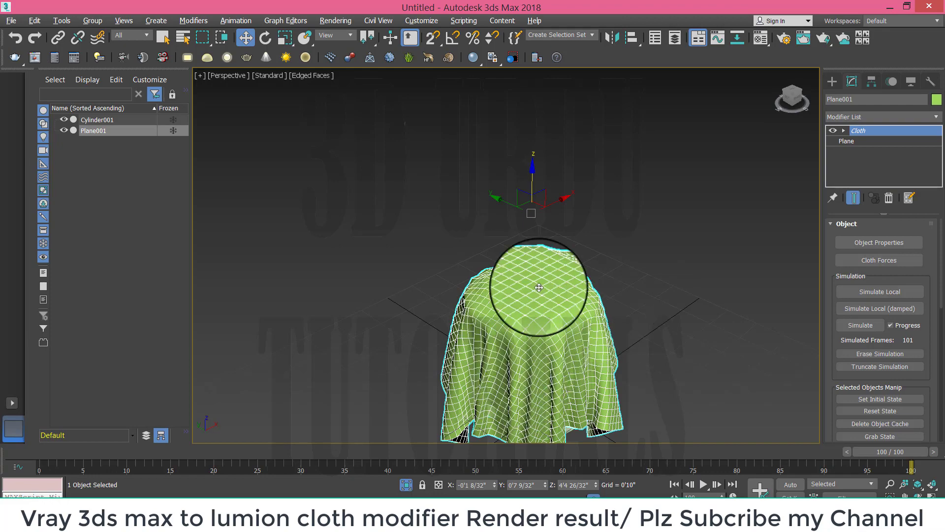
mouse_move(532, 186)
left_mouse_down()
mouse_move(532, 167)
mouse_move(532, 226)
mouse_move(528, 172)
mouse_move(531, 205)
mouse_move(543, 169)
mouse_move(542, 193)
left_mouse_up()
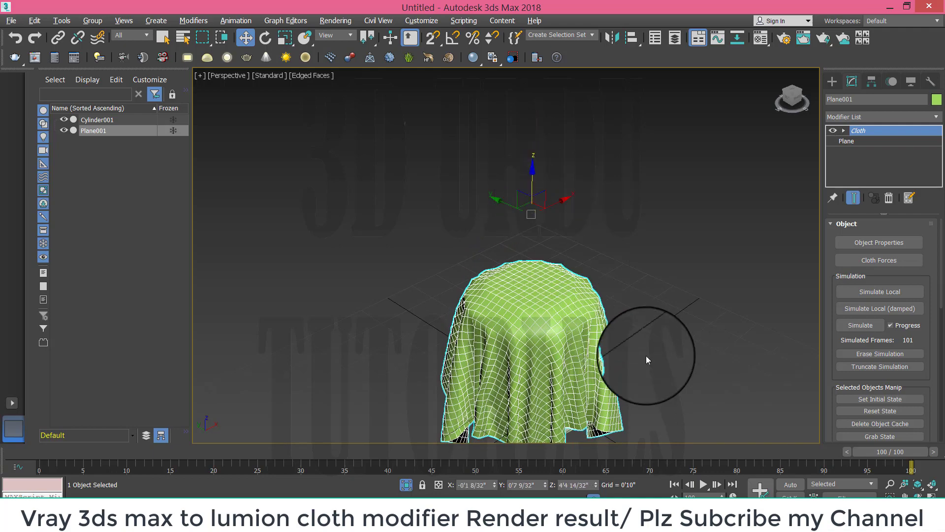
Run a V-Ray test render of the draped cloth in the perspective view and close the frame buffer.
middle_click_drag(645, 355, 638, 305)
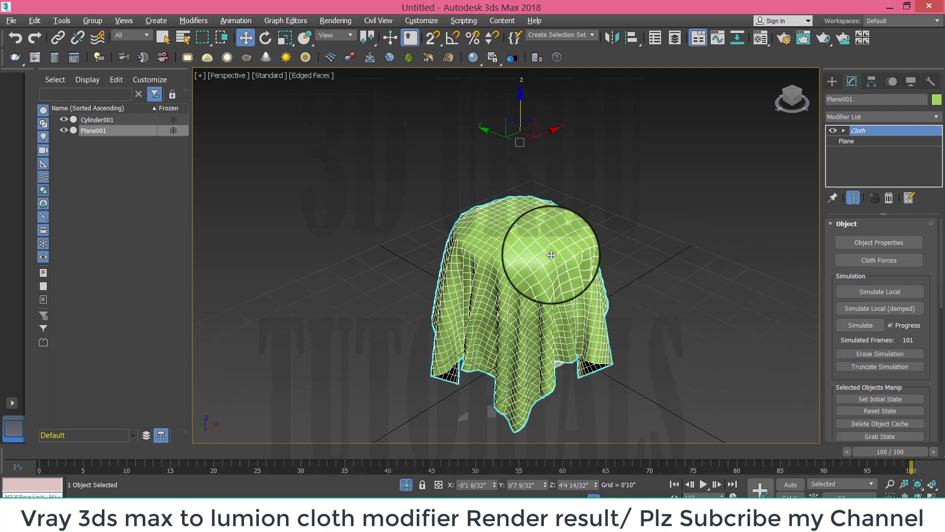
scroll(552, 254, "up", 2)
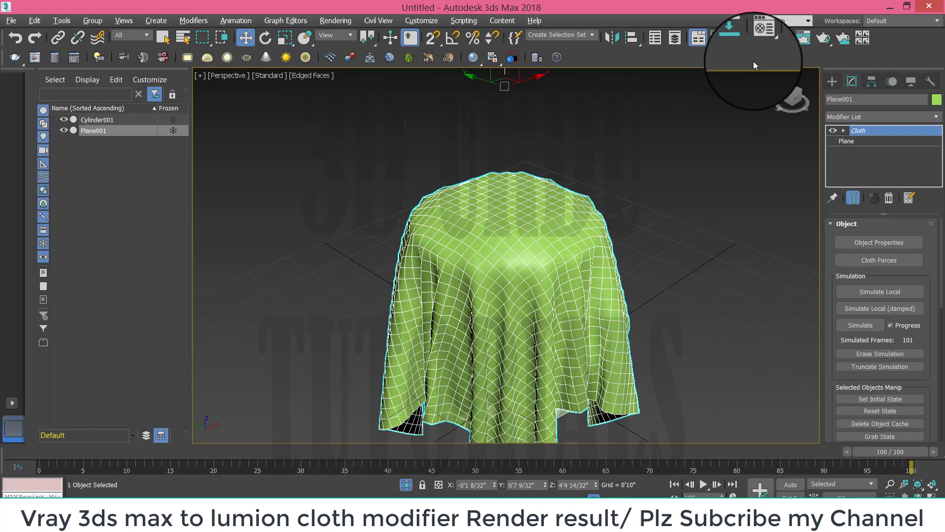
left_click(827, 41)
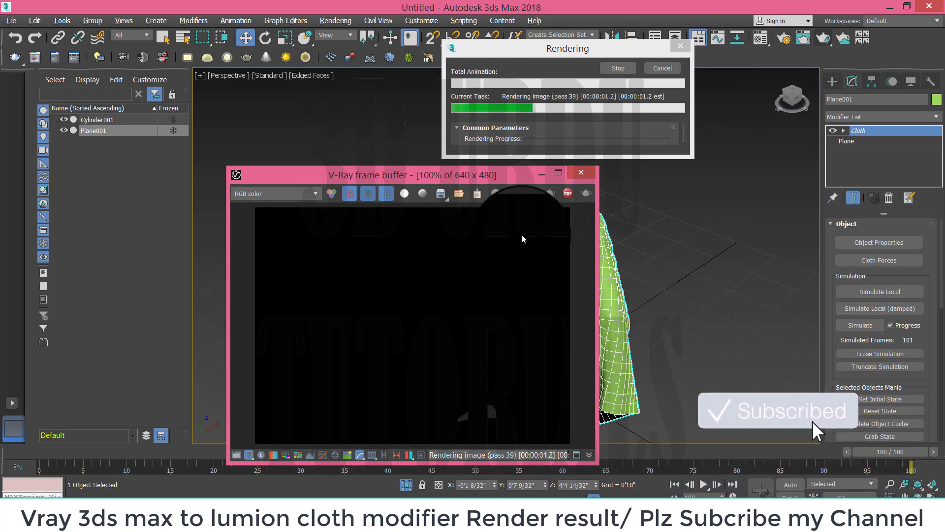
left_click(584, 172)
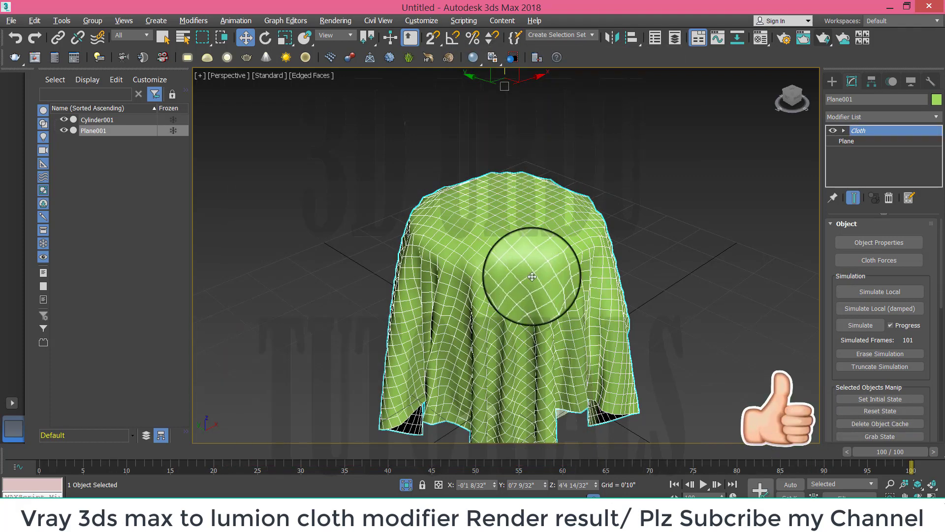
Open the Material Editor, assign the 02 - Default material to the draped plane, and show that material's parameters.
key("m")
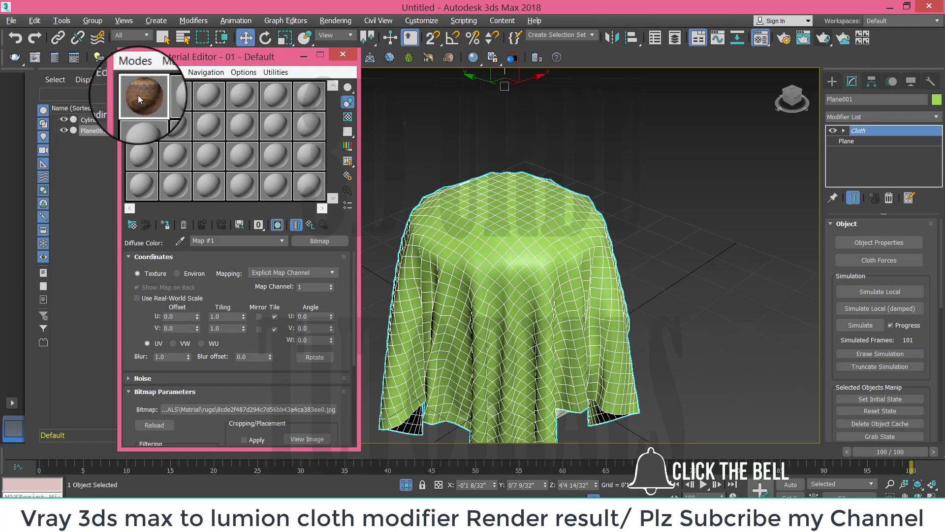
left_click_drag(507, 256, 507, 256)
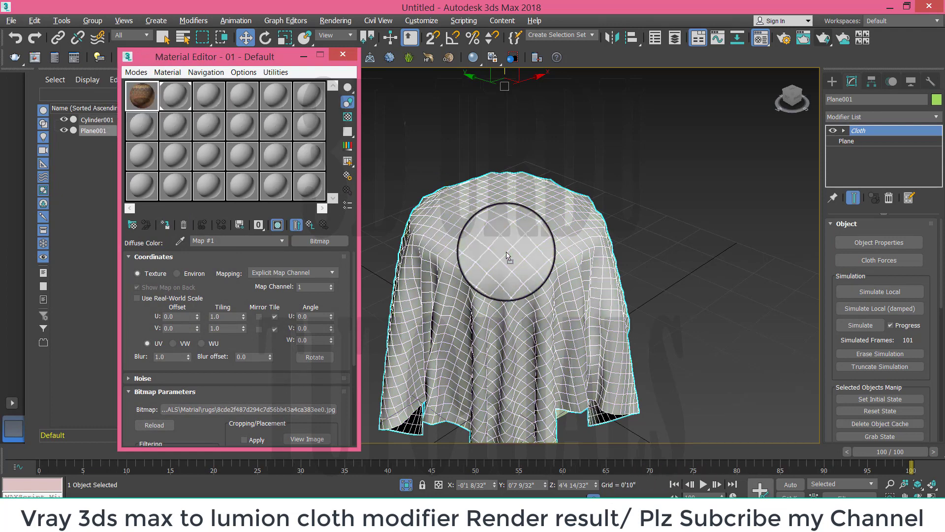
left_click(180, 96)
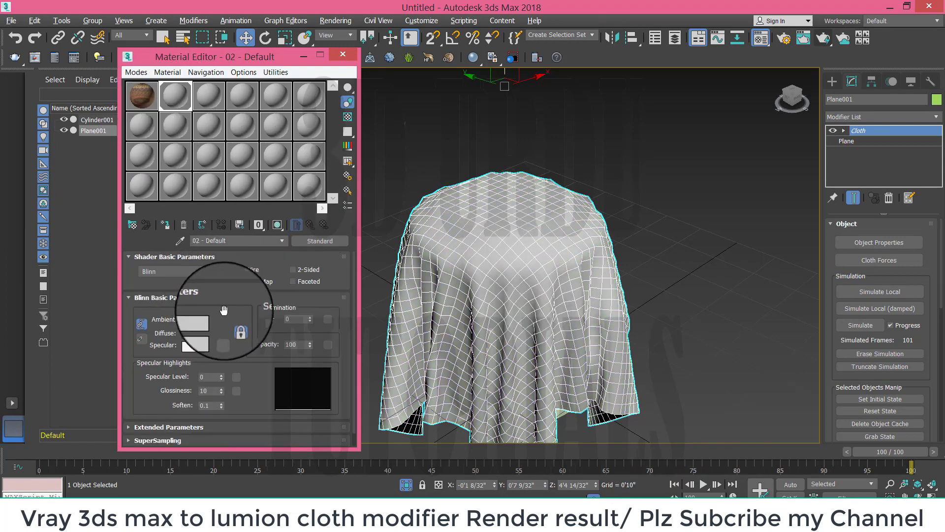
Load the rug image anthro880024_mul_b-square as a Bitmap in the material's diffuse map.
left_click(223, 331)
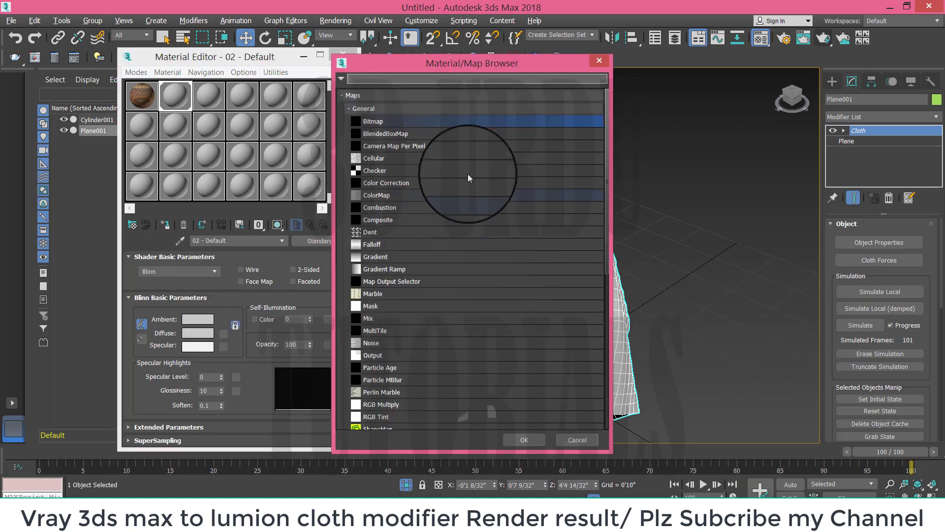
double_click(391, 120)
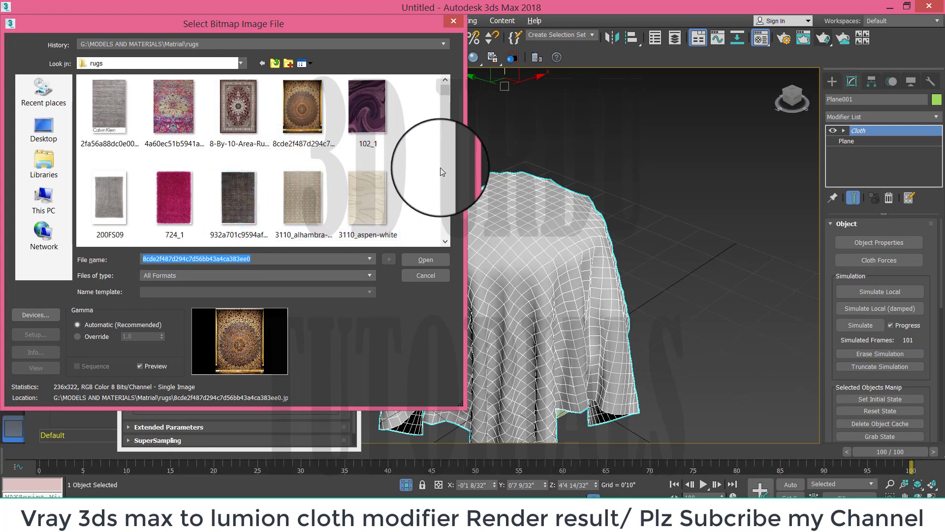
scroll(446, 238, "down", 5)
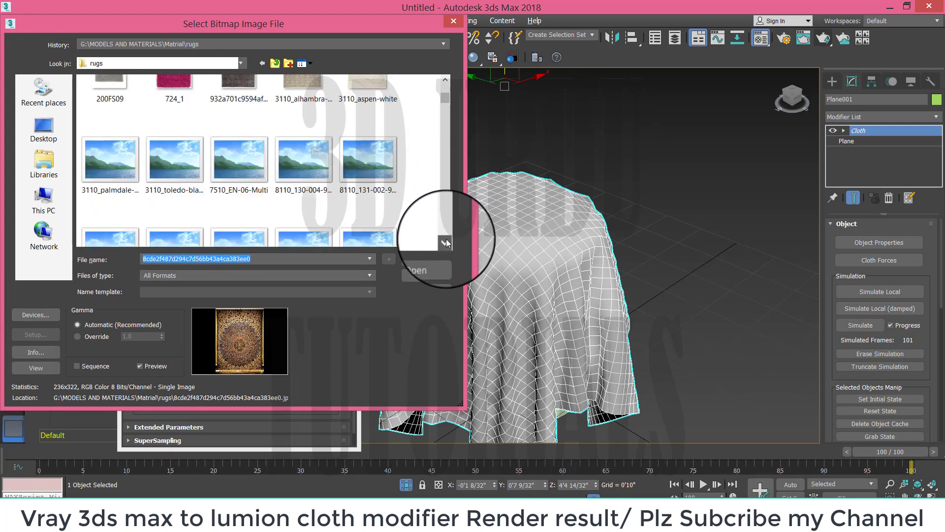
scroll(446, 238, "down", 3)
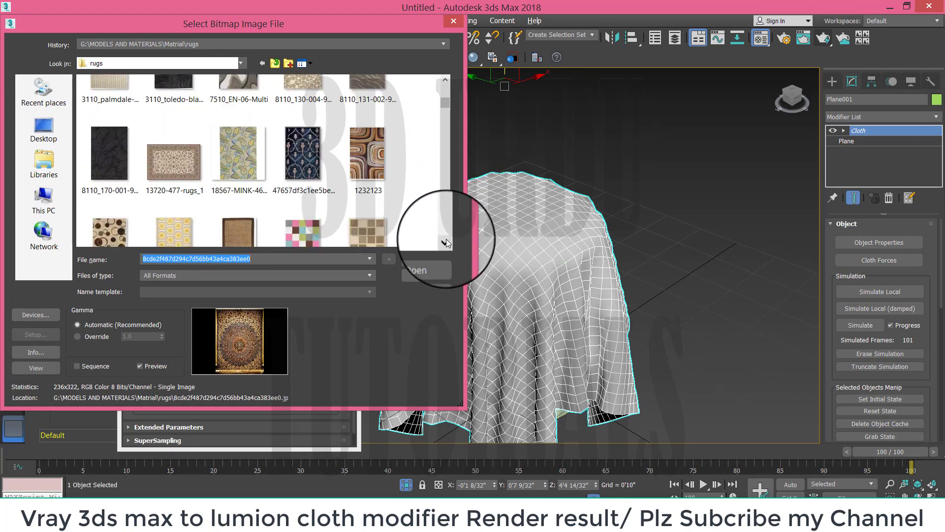
scroll(446, 238, "down", 4)
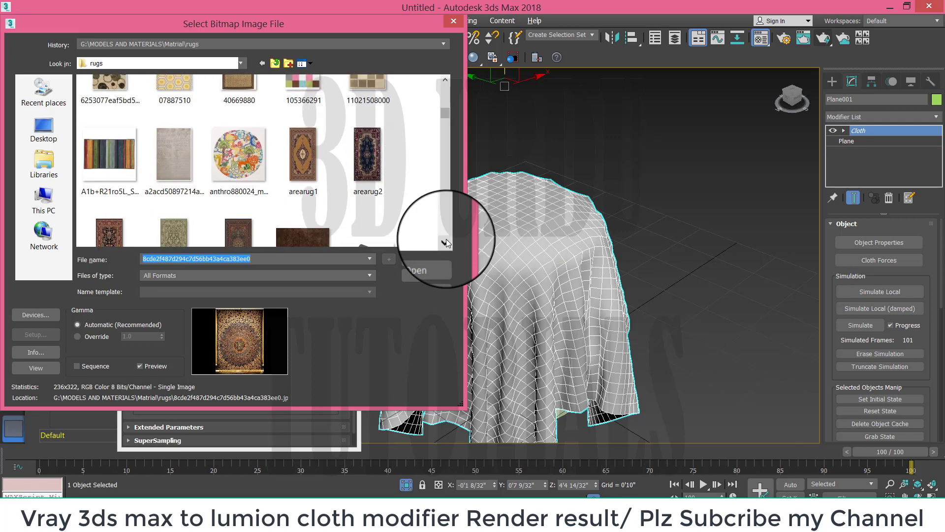
left_click(240, 156)
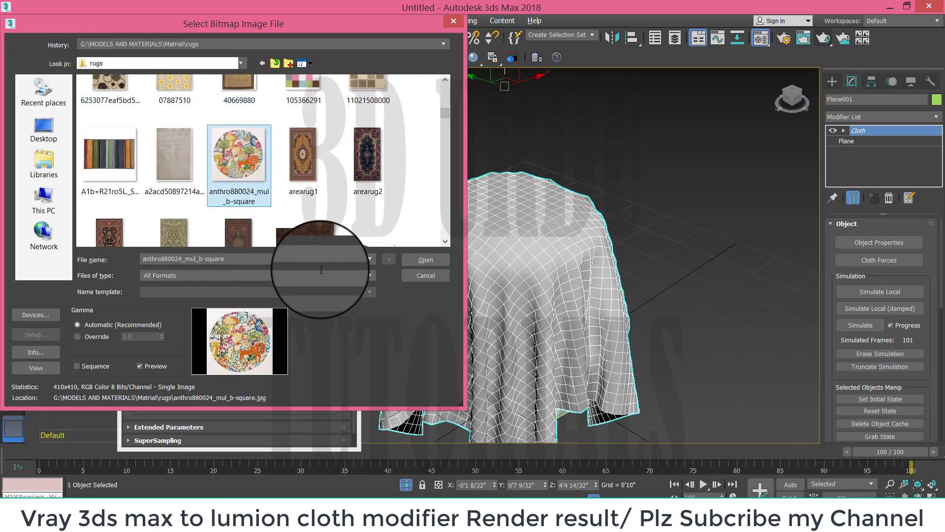
left_click(426, 260)
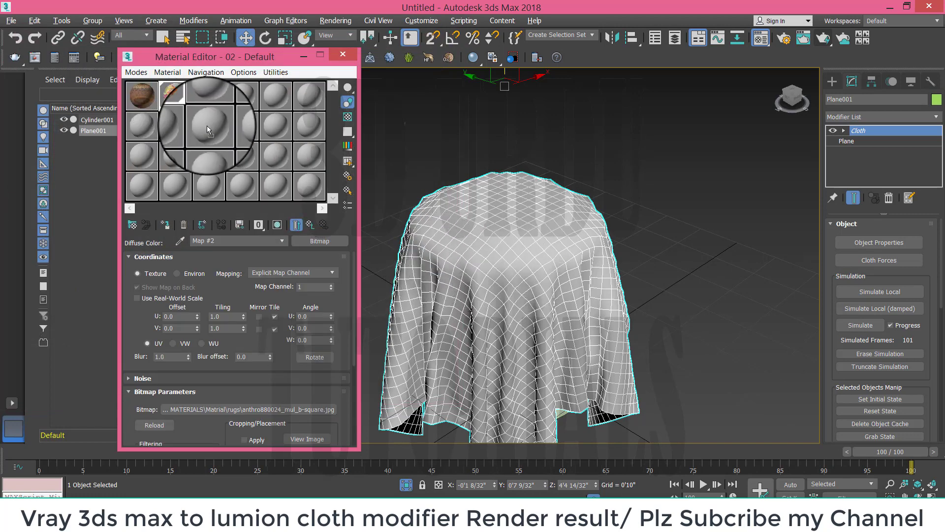
Display the shaded texture on the cloth in the viewport and close the Material Editor.
left_click_drag(168, 101, 378, 151)
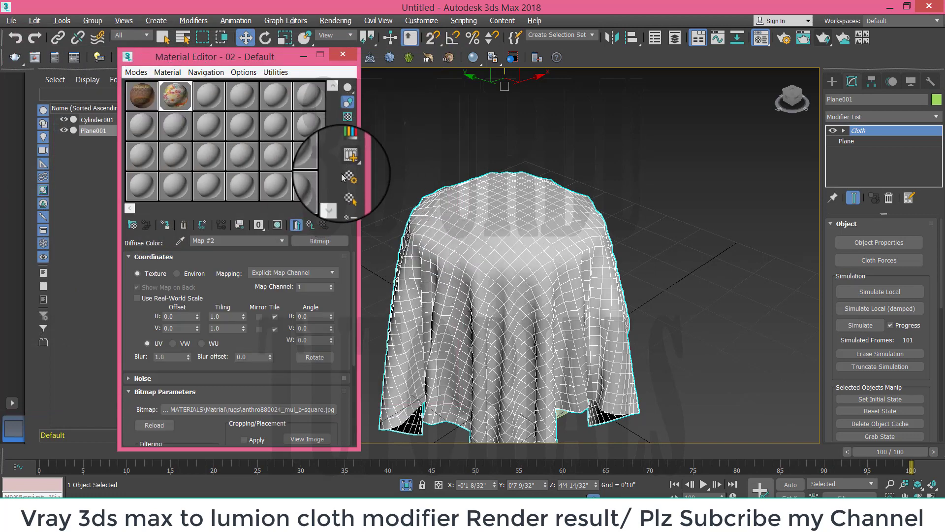
left_click(278, 225)
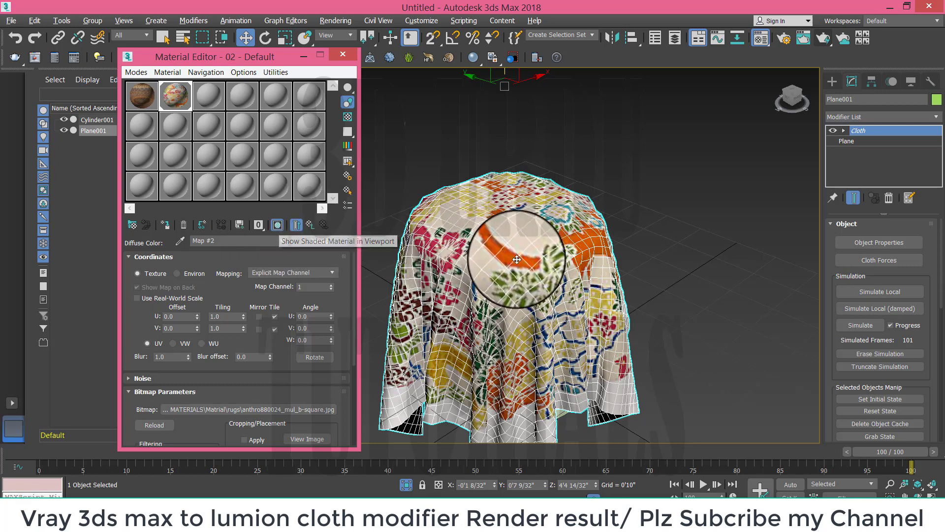
left_click(344, 54)
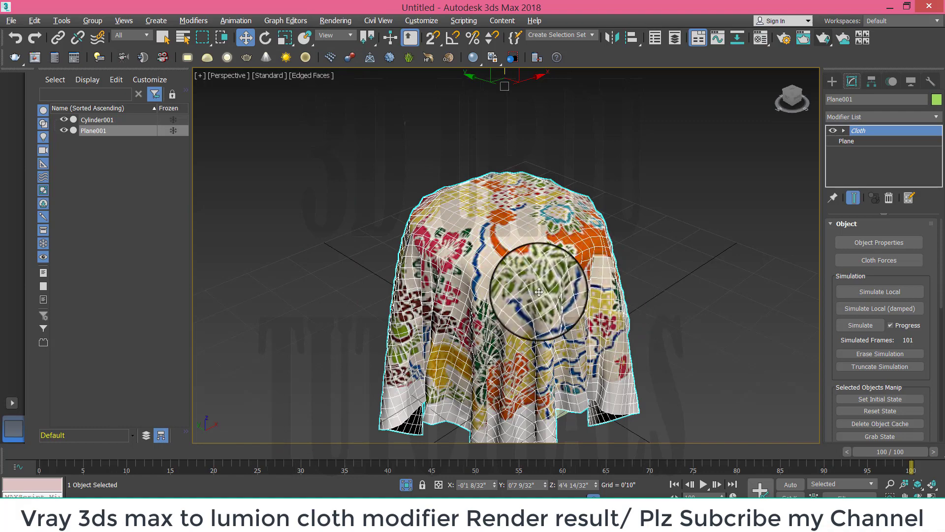
Restore the four-view layout and draw a VRayLight plane beside the cloth in the Top view, about 1' half-length and 1'10" half-width.
middle_click_drag(538, 281, 532, 254)
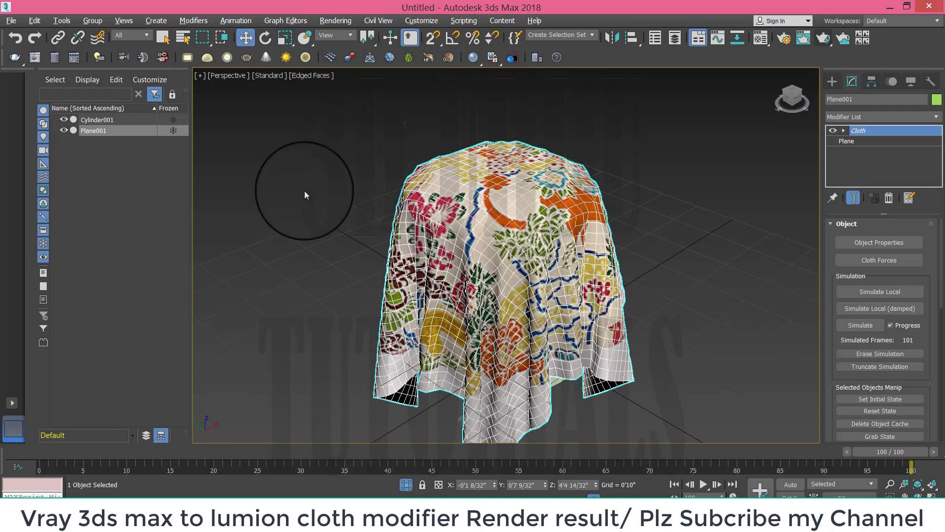
key("alt+w")
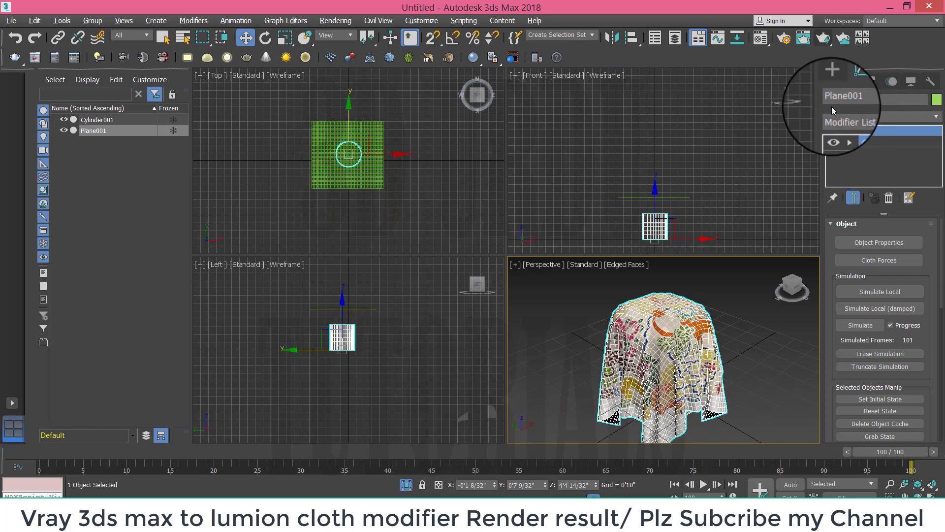
left_click(832, 84)
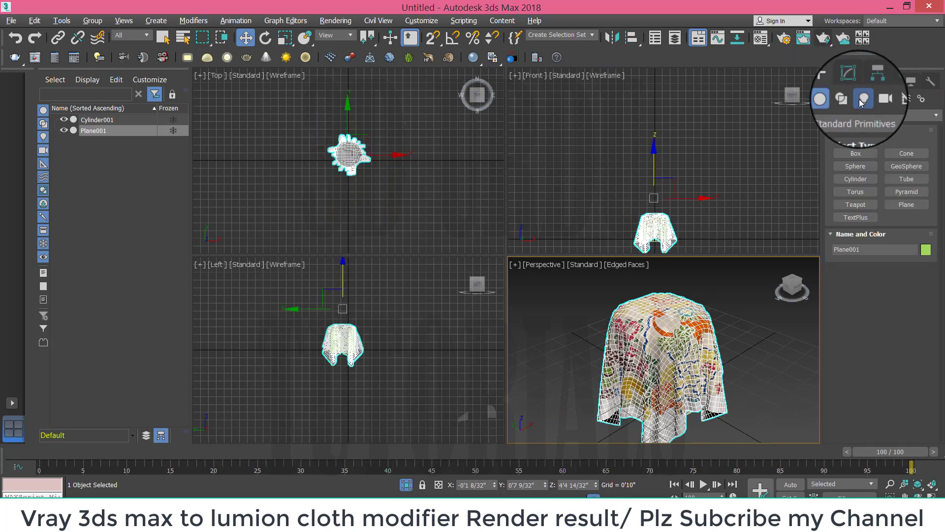
left_click(862, 100)
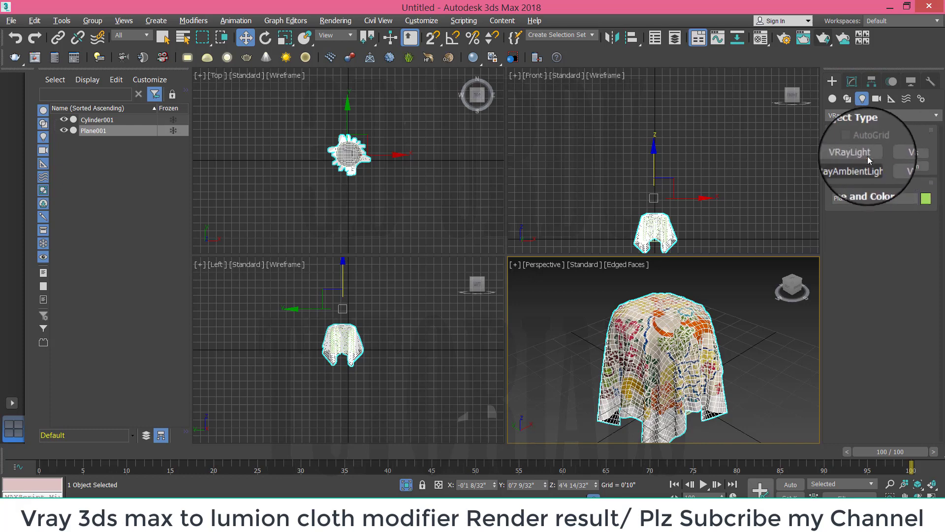
left_click(865, 155)
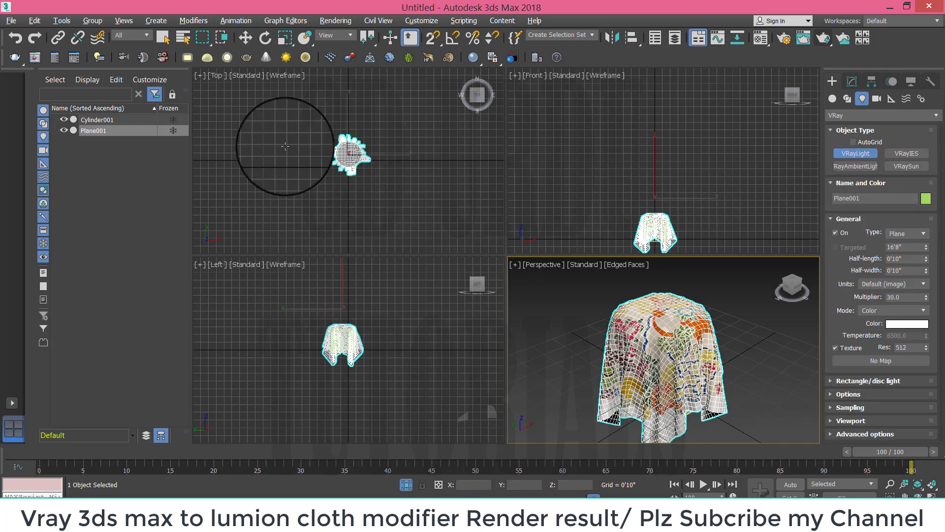
left_click_drag(290, 143, 306, 171)
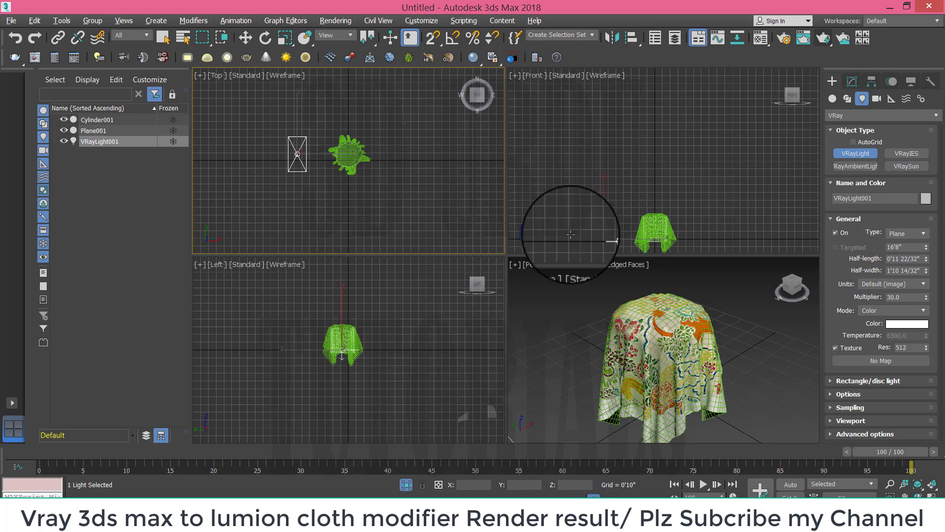
Raise the V-Ray light well above the cloth in the Front view and tilt it about 31 degrees towards the table.
left_click(245, 39)
left_click_drag(601, 211, 604, 116)
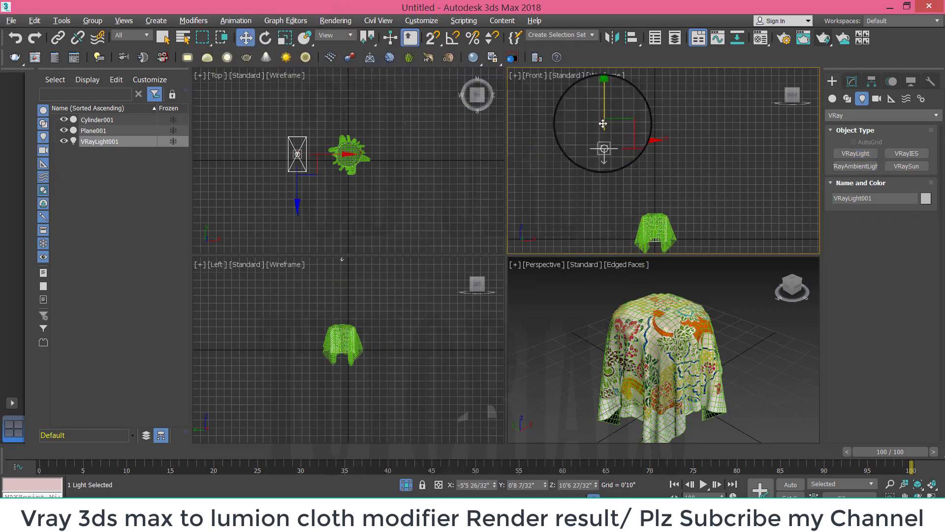
left_click(266, 42)
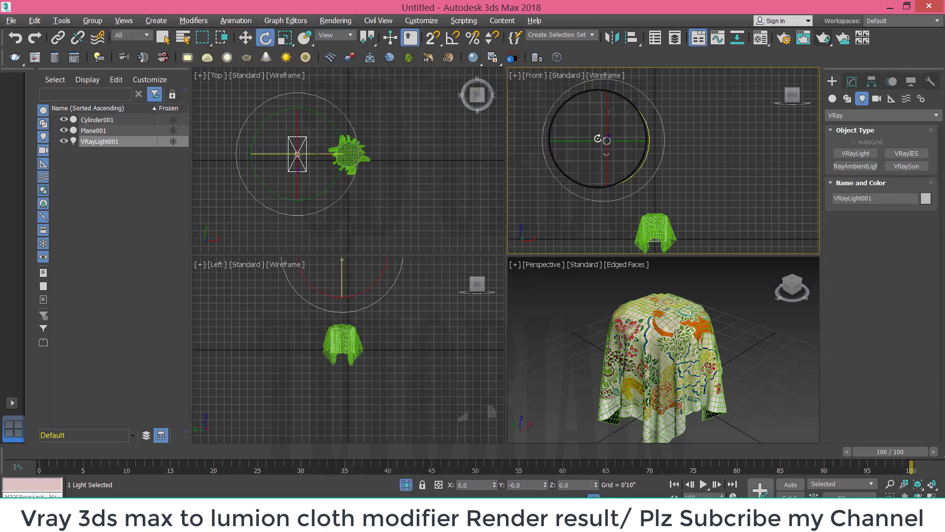
left_click_drag(643, 166, 649, 138)
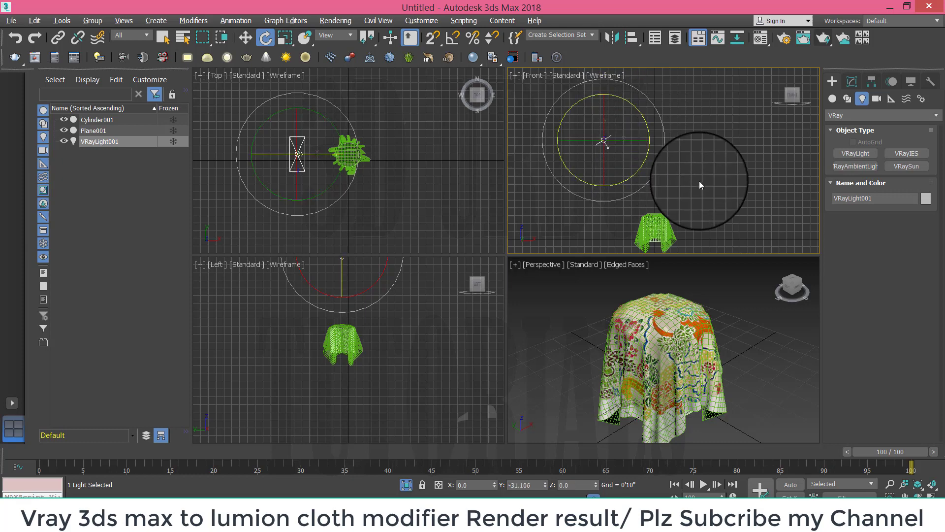
Scale the V-Ray light uniformly in the Top view to about 153 percent.
left_click(286, 38)
left_click(309, 161)
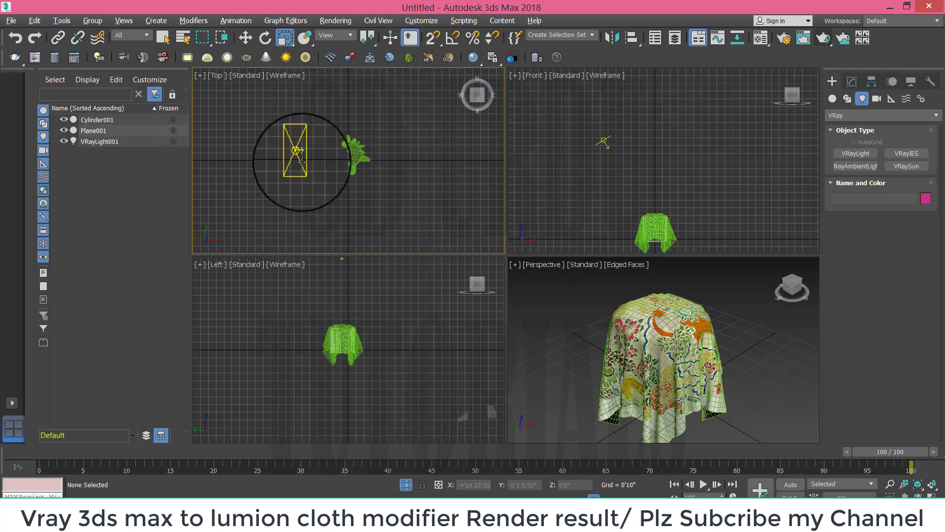
left_click(300, 159)
left_click_drag(604, 141, 605, 142)
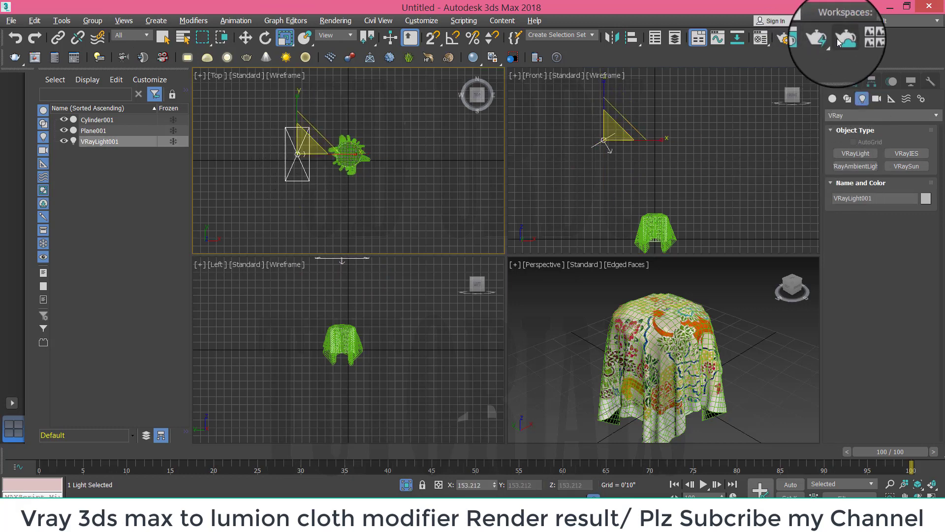
Test-render the Top view with V-Ray to check the lighting, then stop the render and close the frame buffer.
left_click(823, 38)
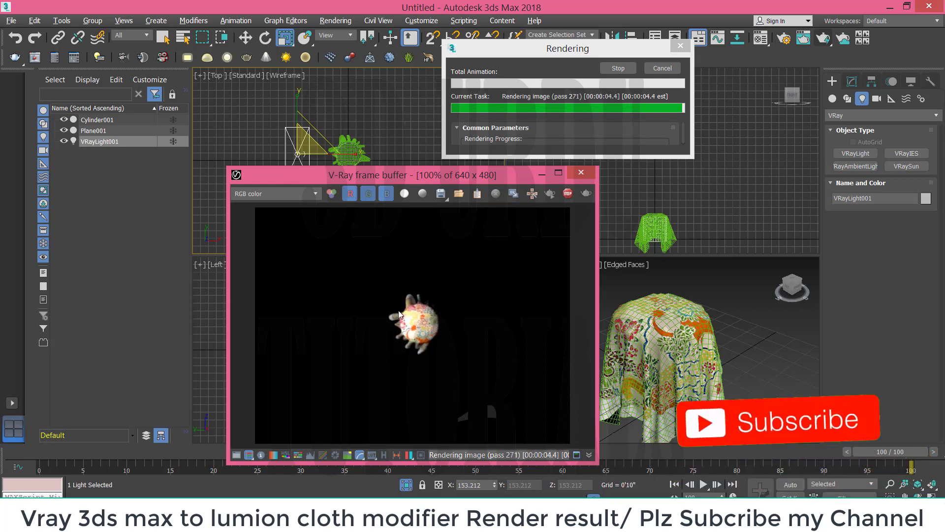
left_click(640, 70)
left_click(584, 175)
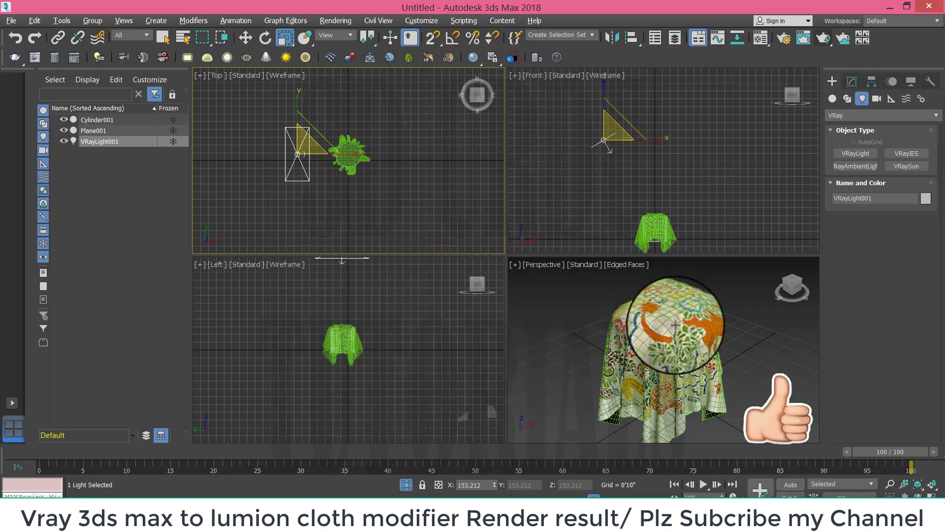
Maximize the Perspective view, test-render the lit cloth in V-Ray, and close the frame buffer after stopping the render.
left_click(737, 350)
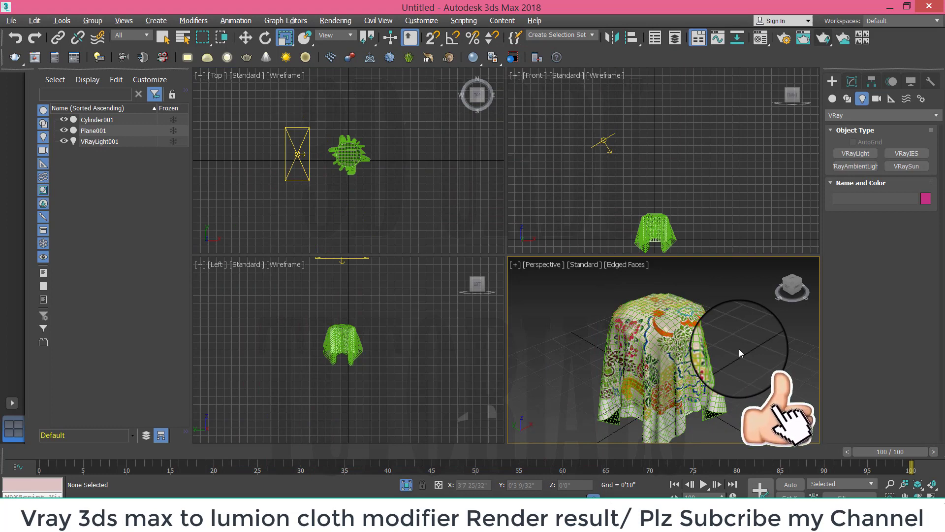
key("alt+w")
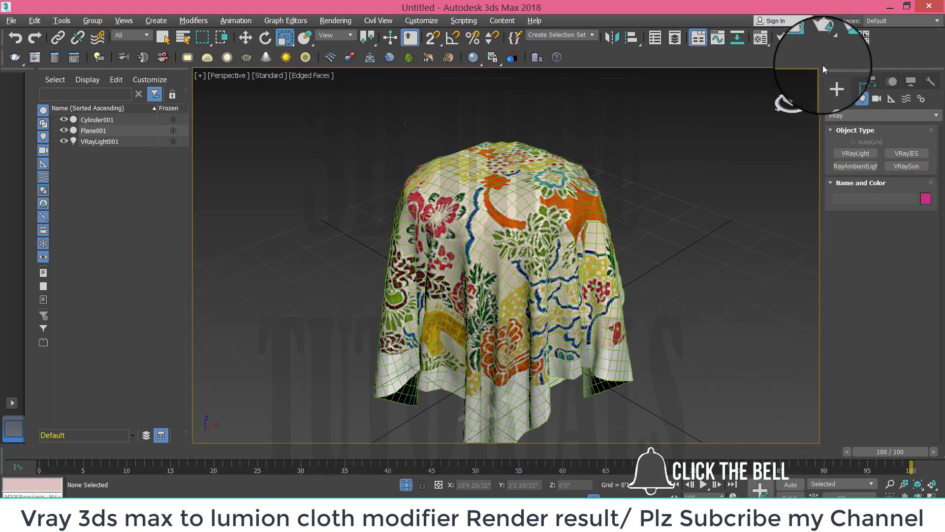
left_click(823, 43)
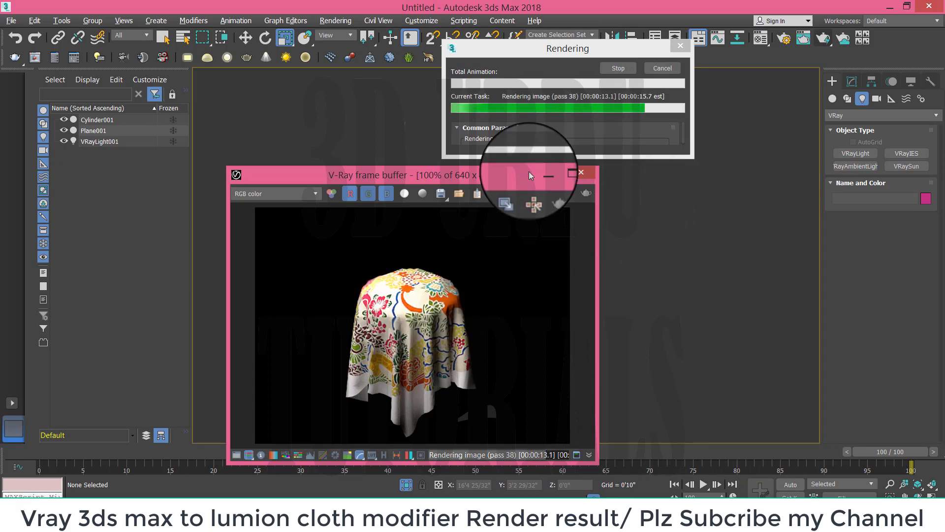
left_click(619, 70)
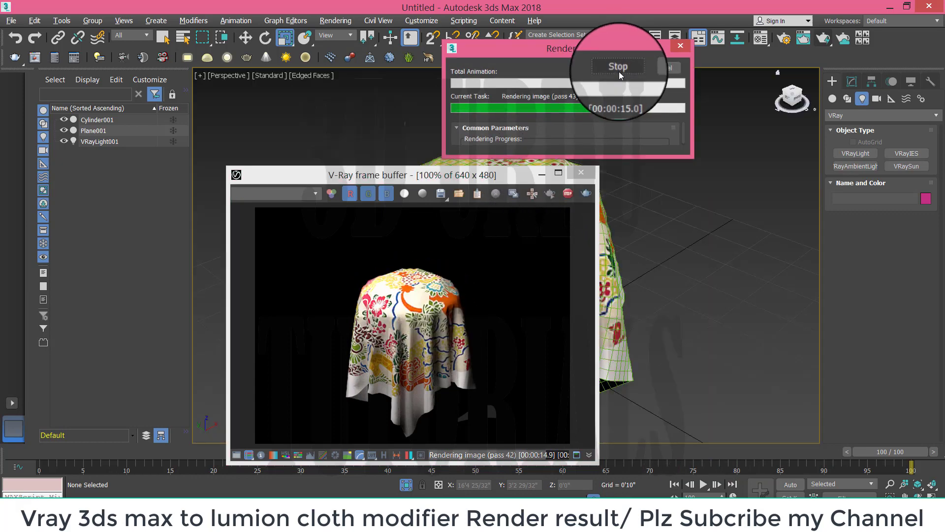
left_click(576, 178)
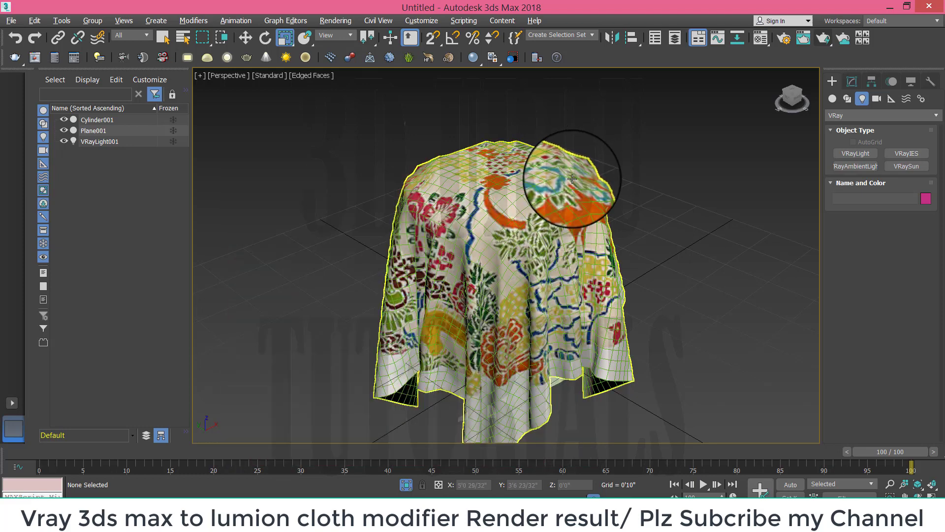
Place a VRayPlane on the ground beside the cloth in the Perspective view.
left_click(836, 99)
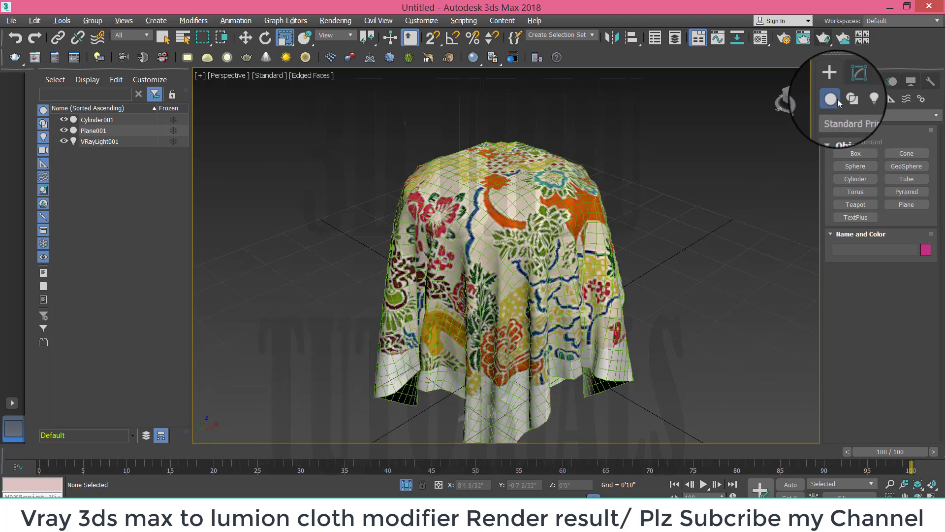
left_click(875, 115)
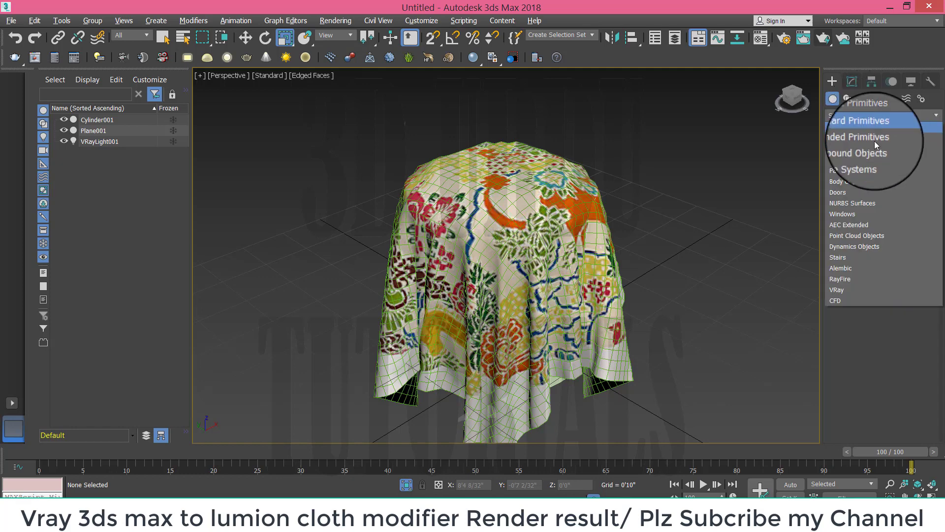
left_click(846, 290)
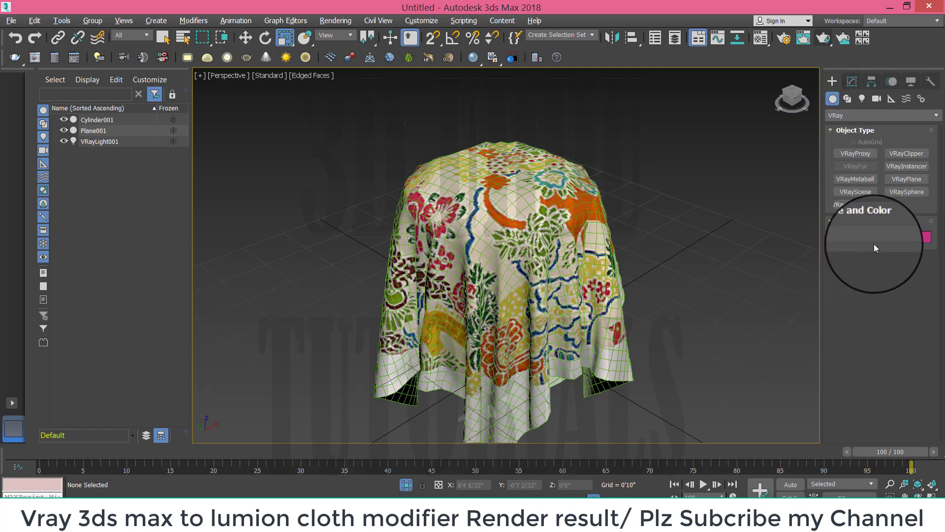
left_click(908, 179)
left_click(710, 276)
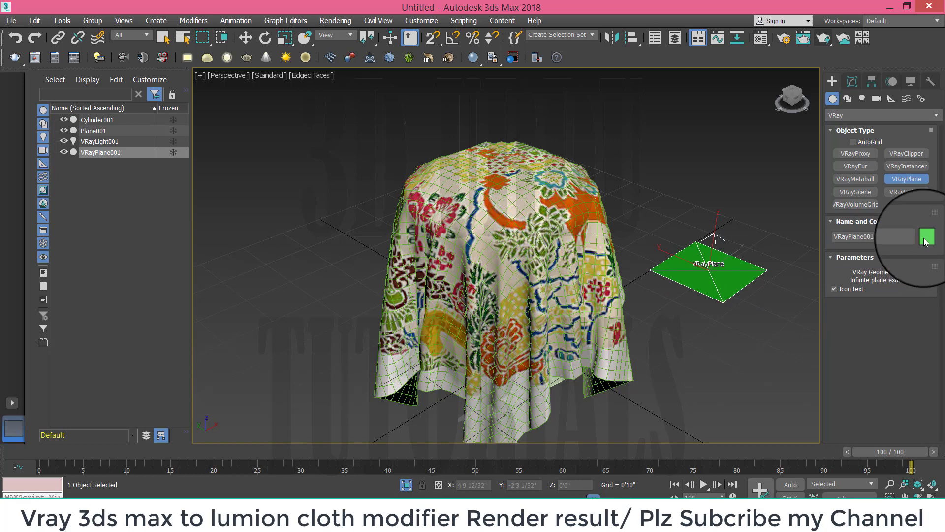
Set the VRayPlane's object color to yellow and test-render the Perspective view, stopping the render and closing the frame buffer.
left_click(926, 237)
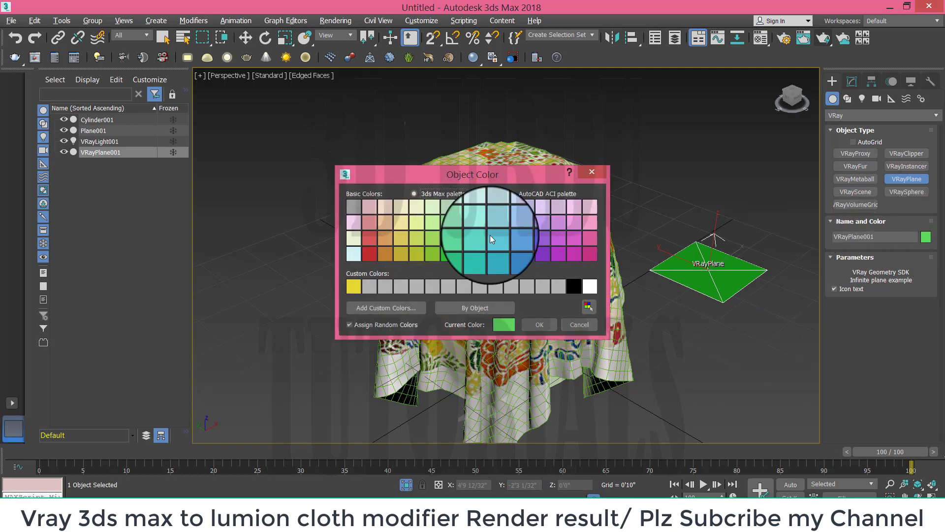
left_click(399, 239)
left_click(539, 324)
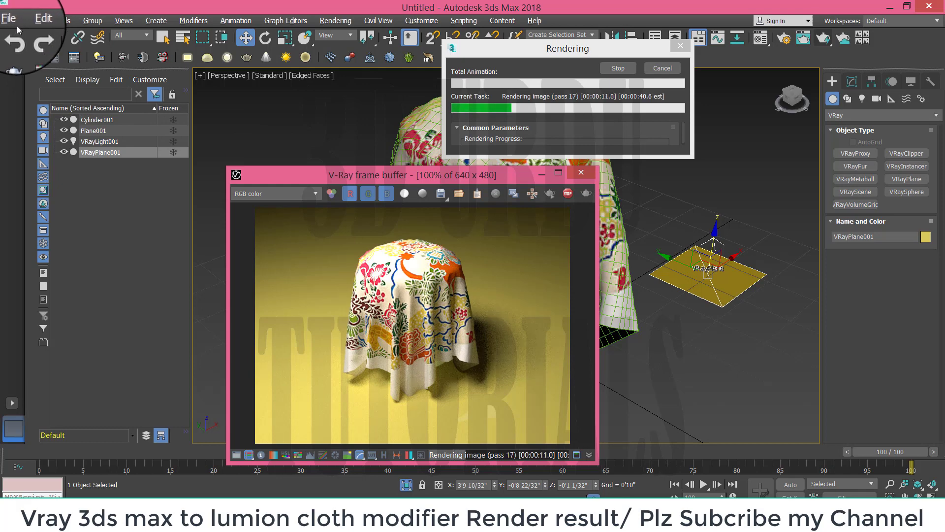
left_click(610, 69)
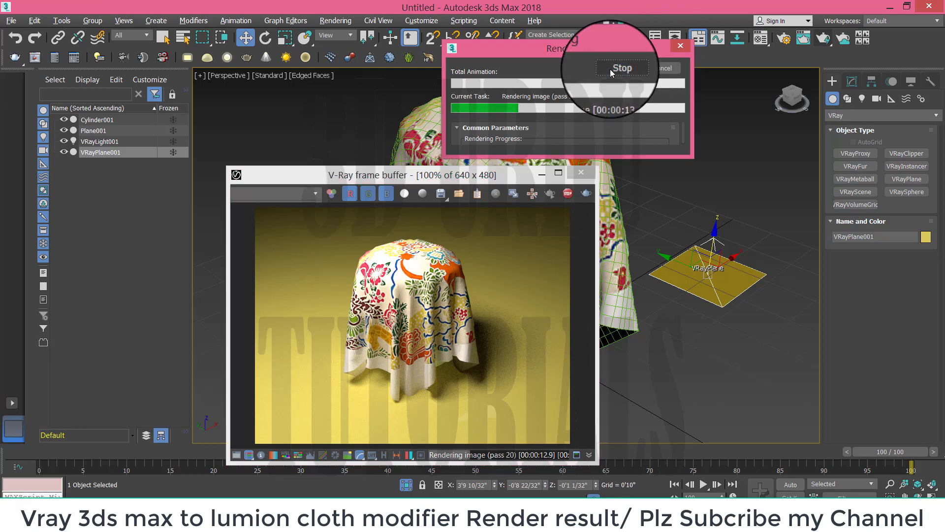
left_click(581, 172)
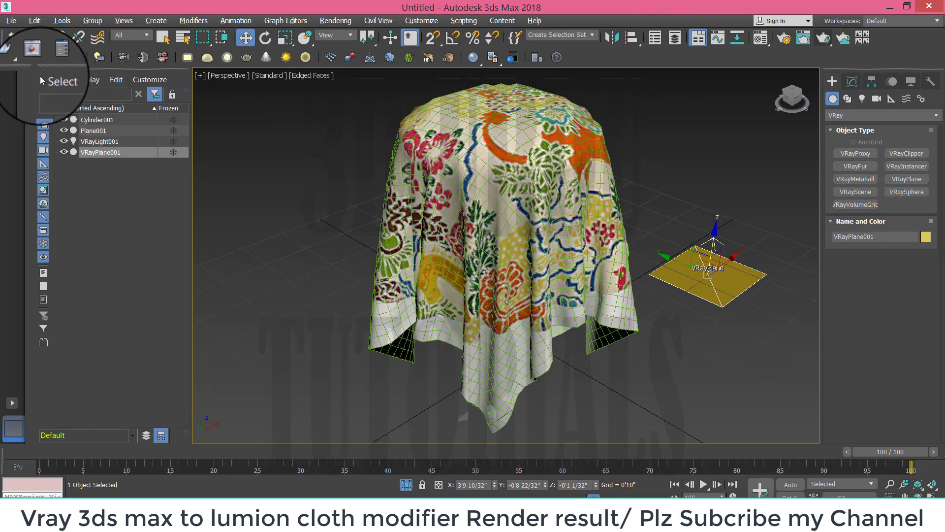
Export the 3ds Max scene as a DAE file for Lumion.
left_click(18, 22)
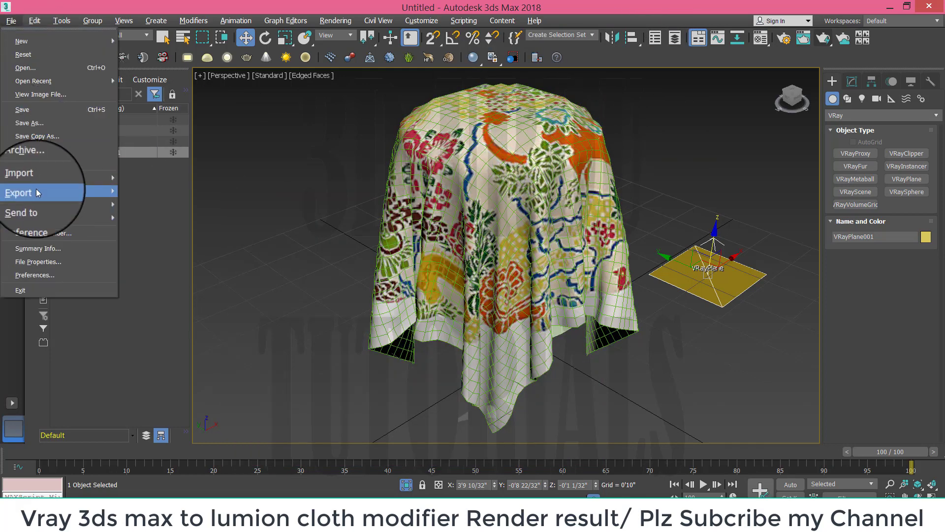
mouse_move(38, 192)
left_click(143, 198)
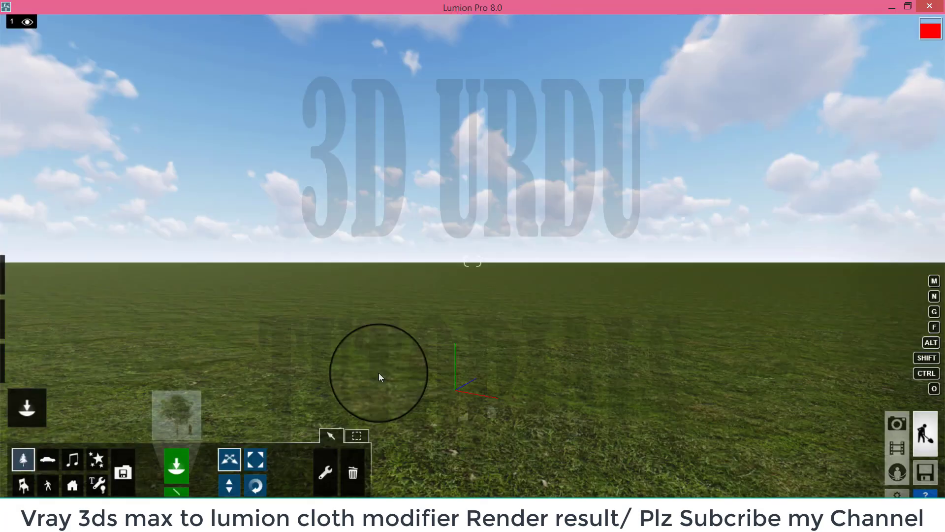
In Lumion, import cloth 2.DAE as a new model named cloth 2 in the Main (default) category and place it on the grass.
left_click(124, 460)
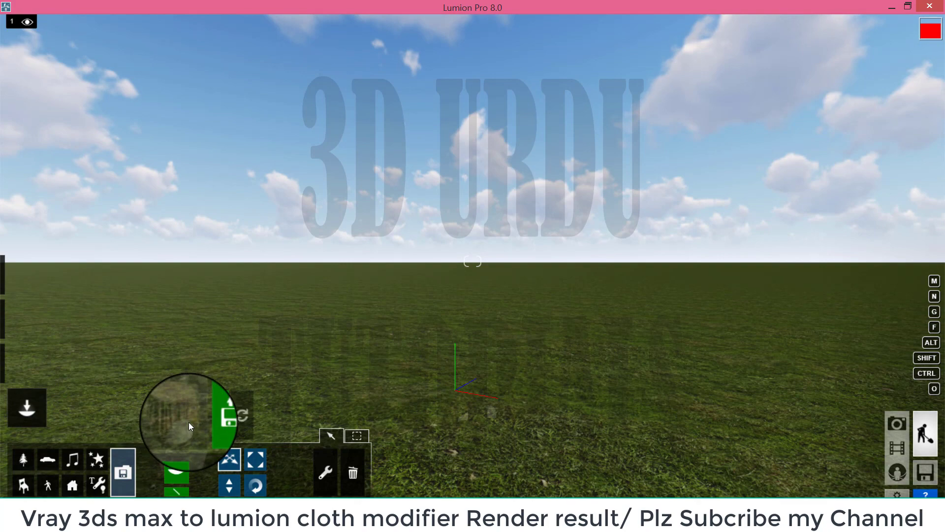
left_click(214, 416)
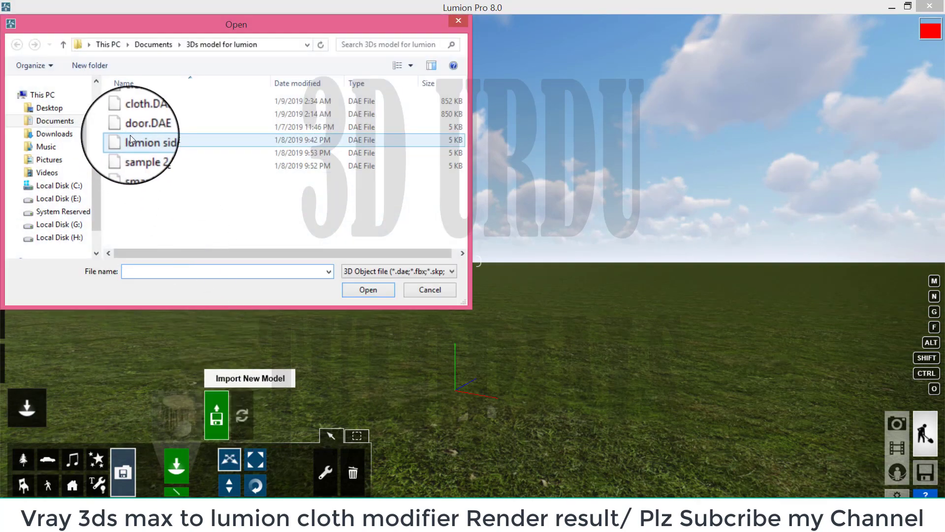
left_click(148, 101)
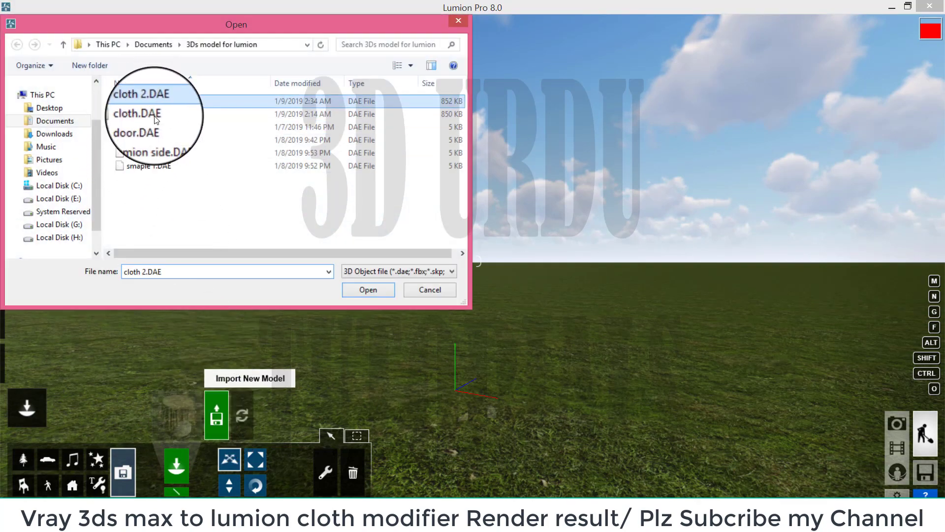
left_click(352, 291)
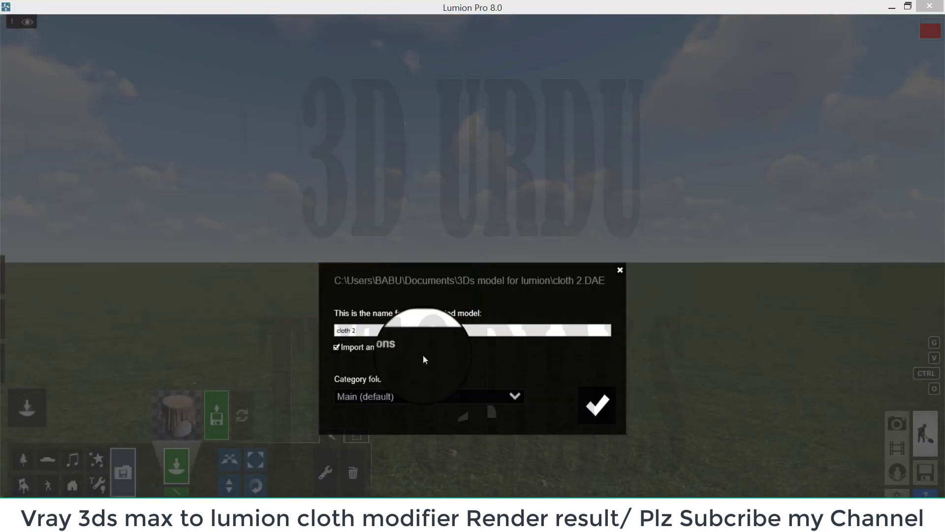
left_click(598, 406)
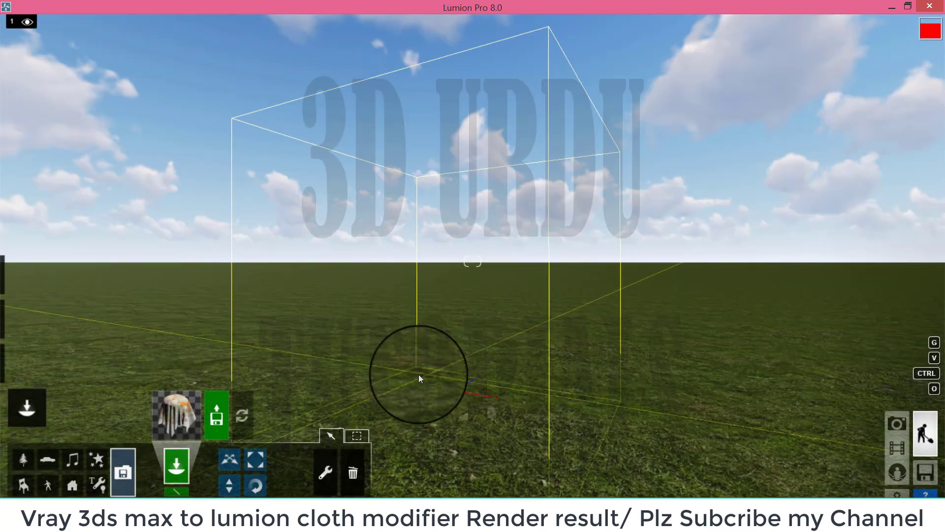
left_click(418, 374)
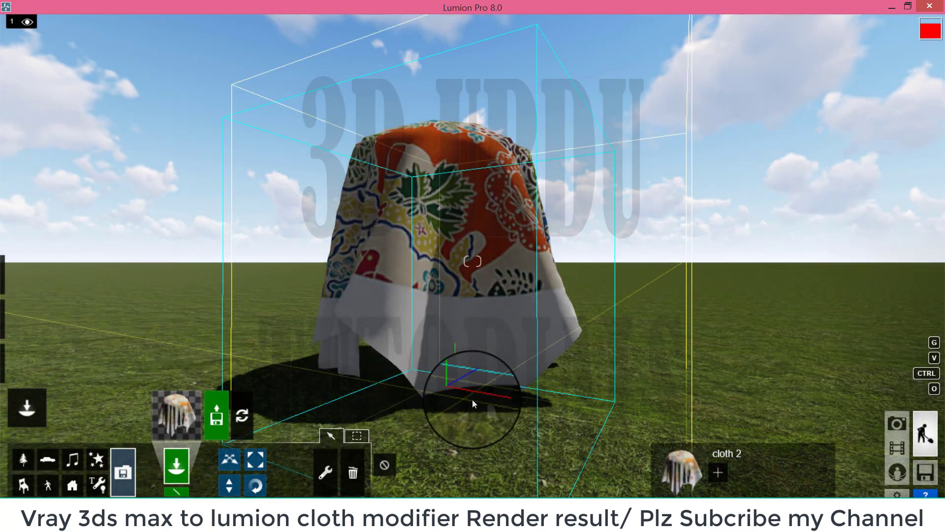
Examine the placed cloth model's texture and draping from above and closer up.
key("q")
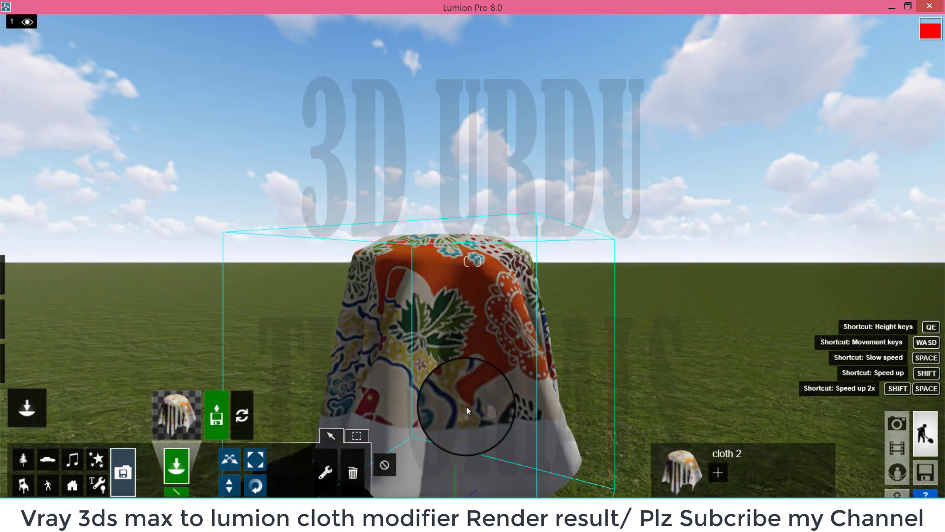
mouse_move(466, 406)
right_mouse_down()
mouse_move(460, 397)
mouse_move(471, 402)
mouse_move(465, 409)
right_mouse_up()
key("w")
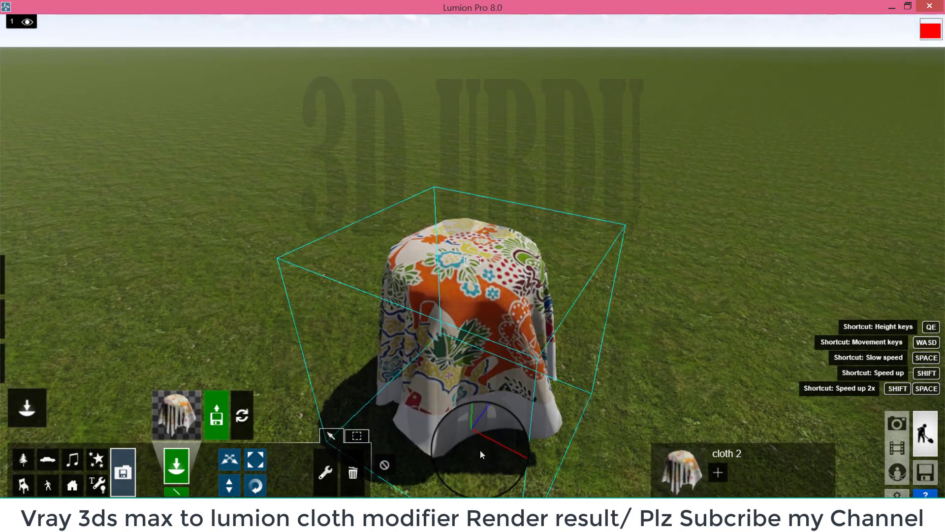
key("w")
key("w")
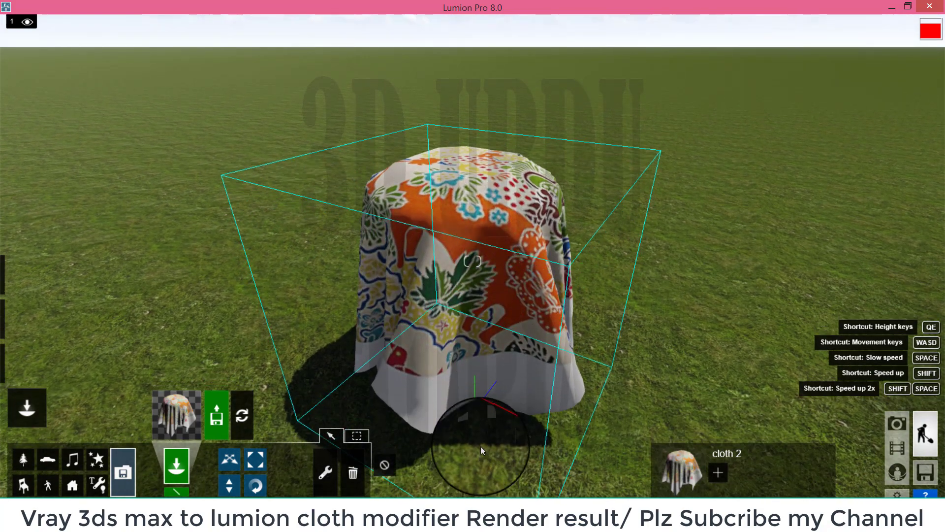
left_click_drag(480, 446, 553, 282)
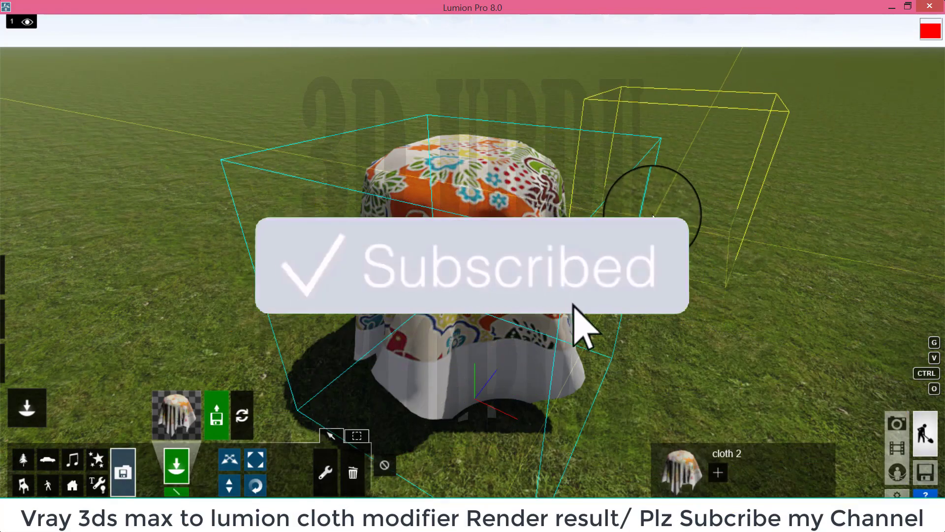